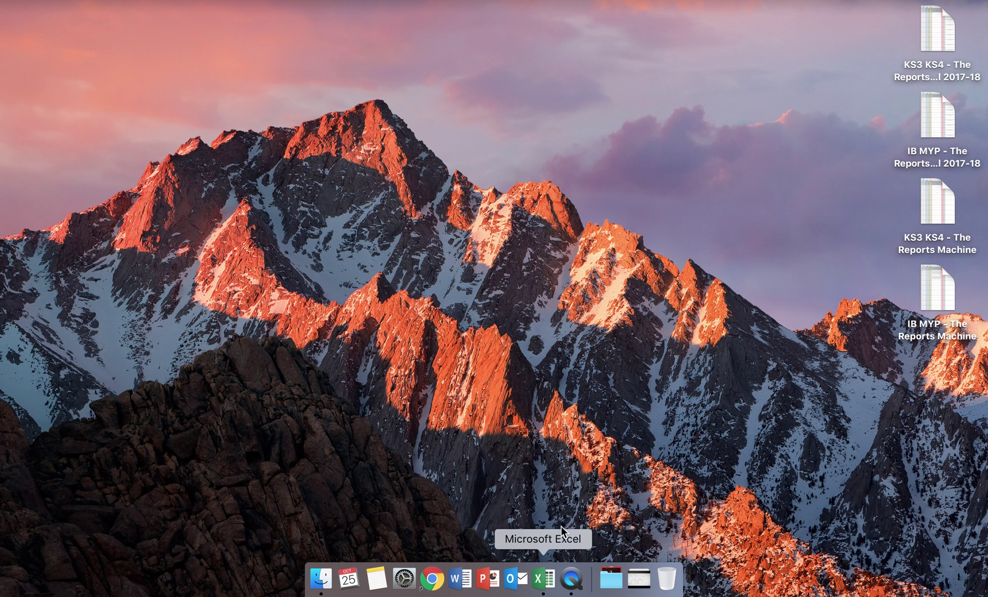
Open the KS3 KS4 - The Reports Machine workbook from the desktop with its macros and data connections enabled
double_click(949, 204)
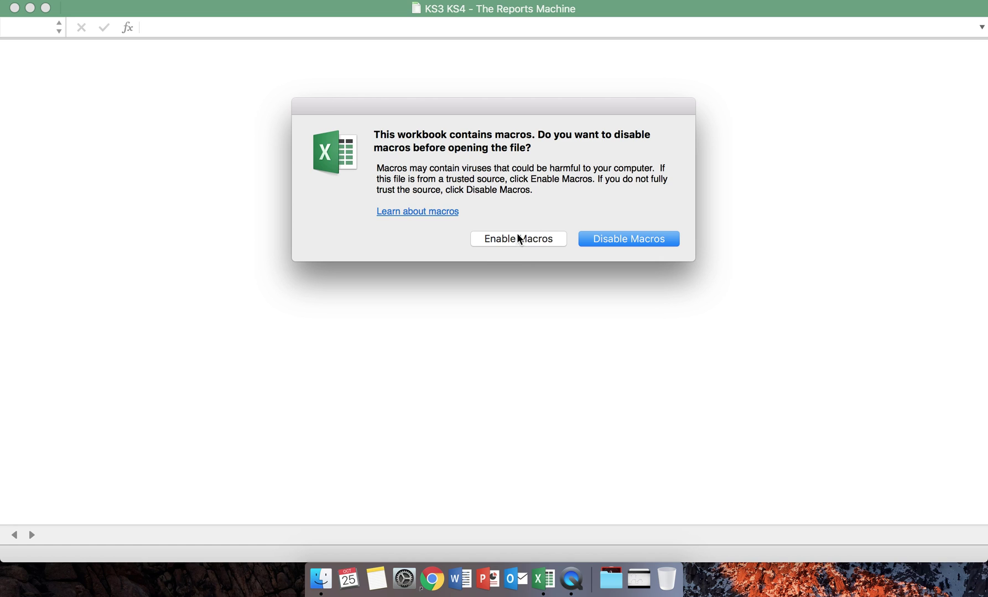
left_click(523, 242)
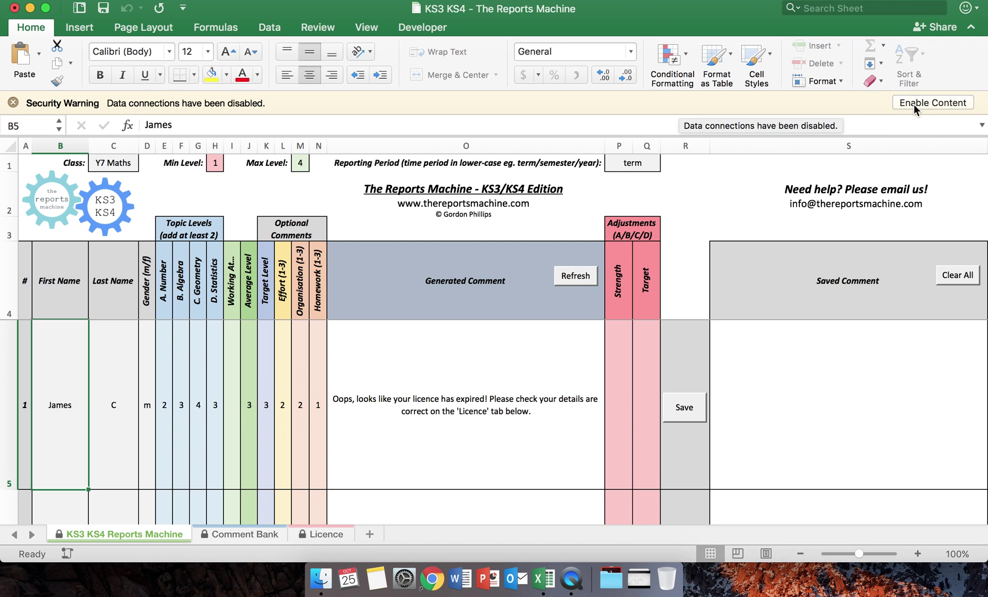
left_click(937, 103)
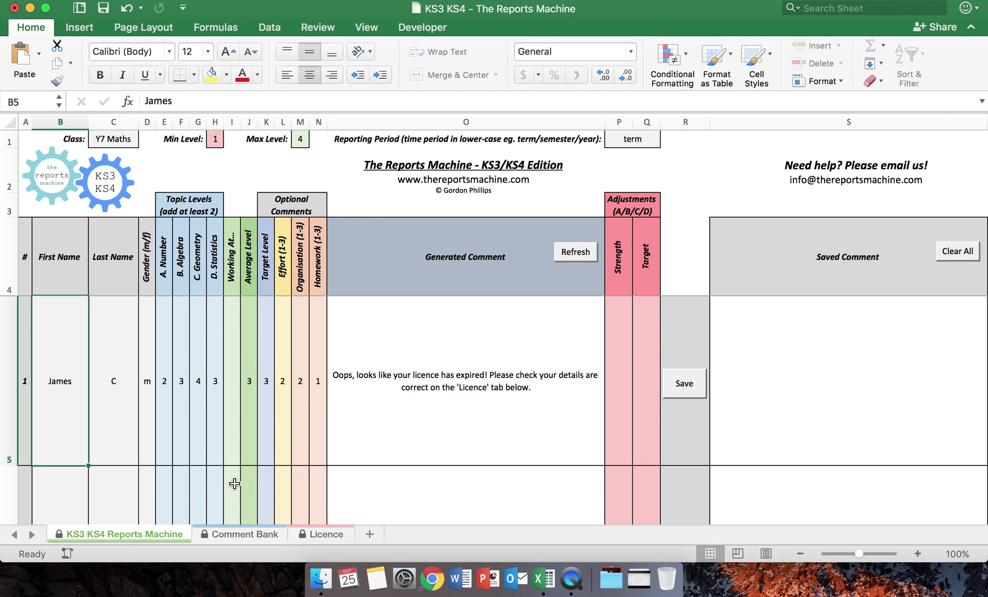
Paste the product key into the Product Key field on the Licence sheet
left_click(318, 535)
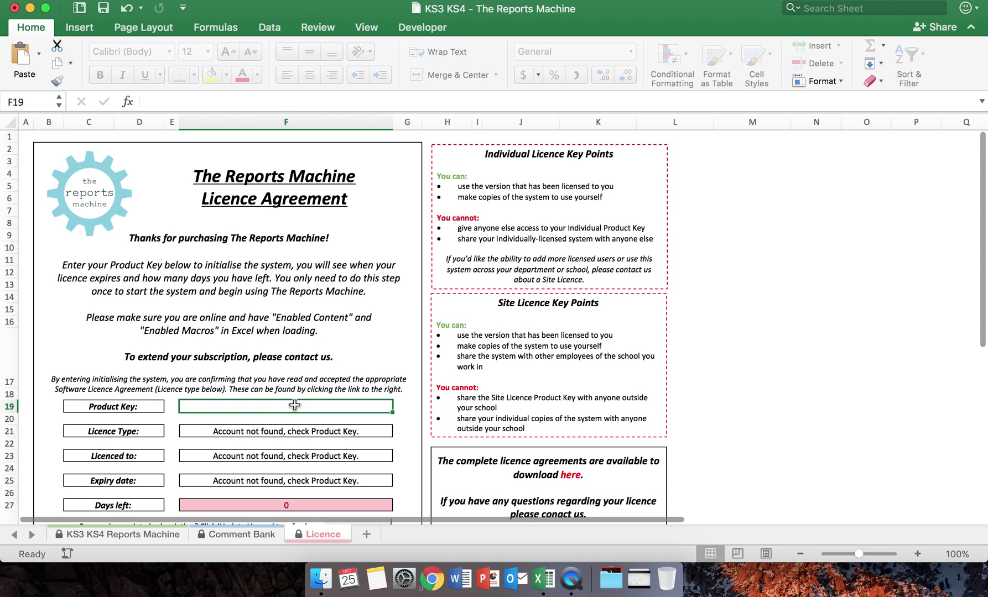
left_click(279, 105)
key("super+v")
key("Return")
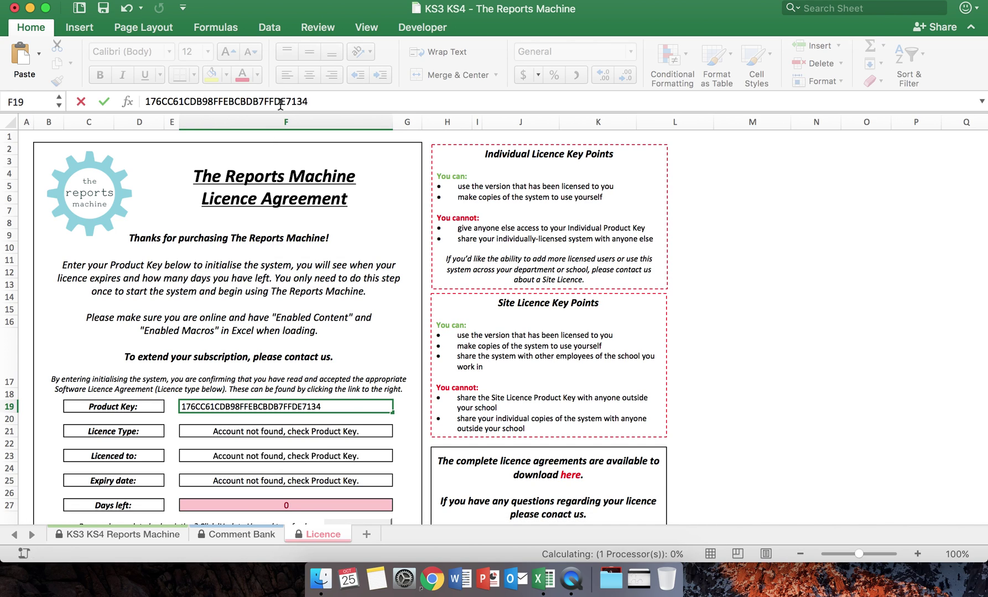
Review the licence type, licence holder, expiry date and days left on the Licence sheet
scroll(295, 337, "down", 5)
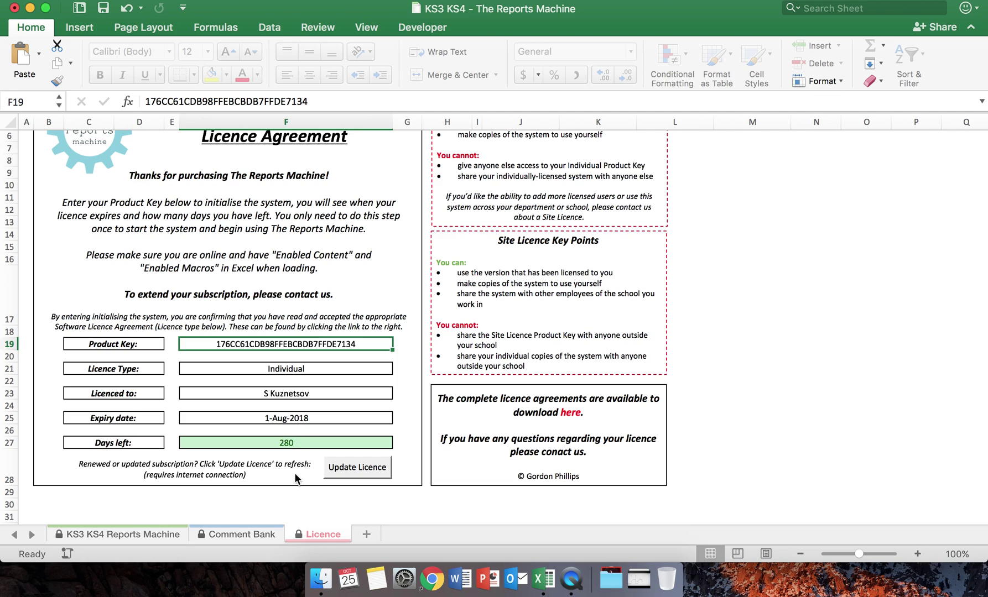
scroll(323, 399, "up", 2)
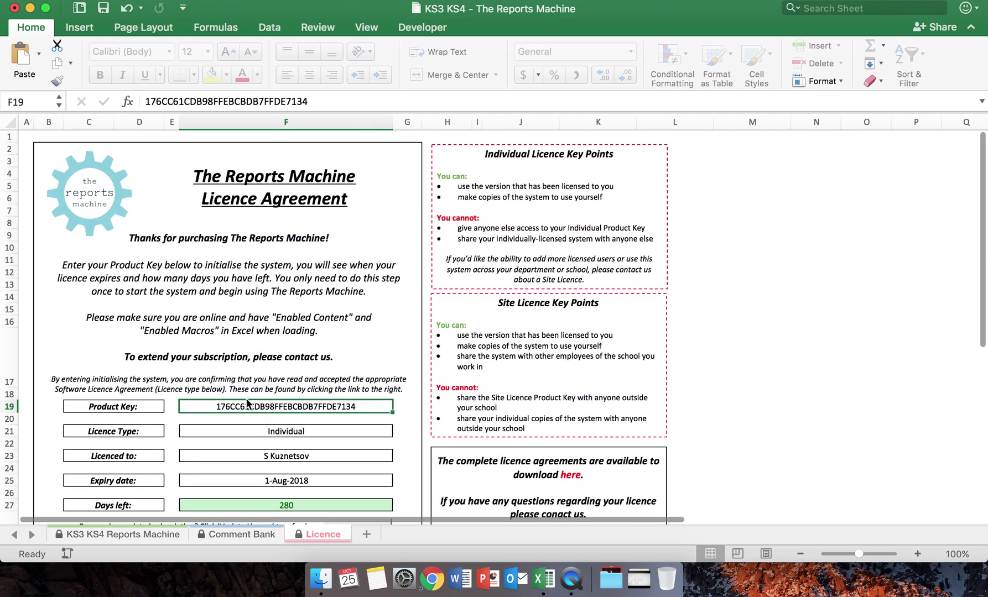
scroll(253, 415, "down", 2)
scroll(253, 415, "up", 4)
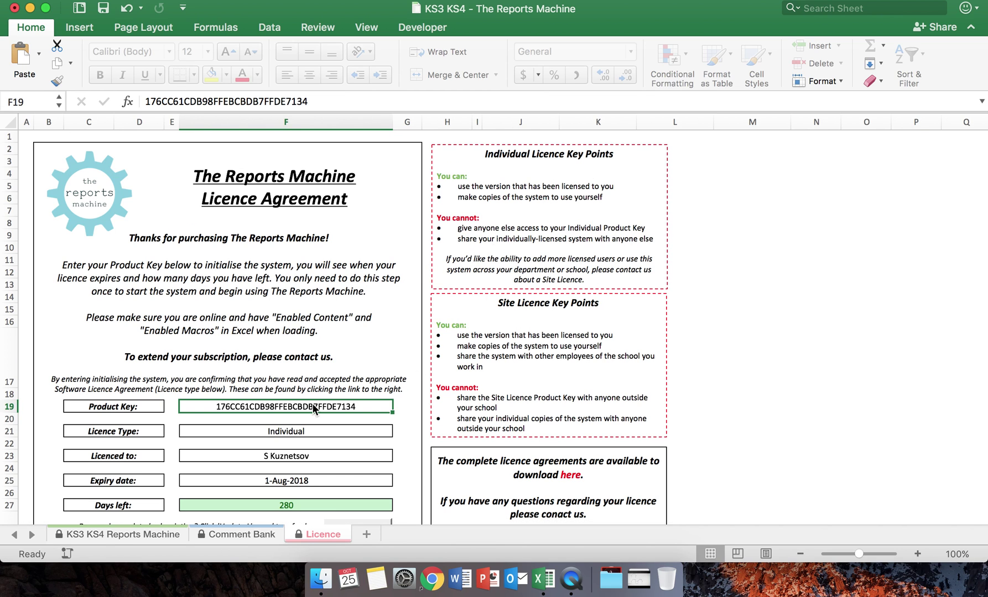
scroll(313, 409, "down", 4)
scroll(313, 410, "up", 4)
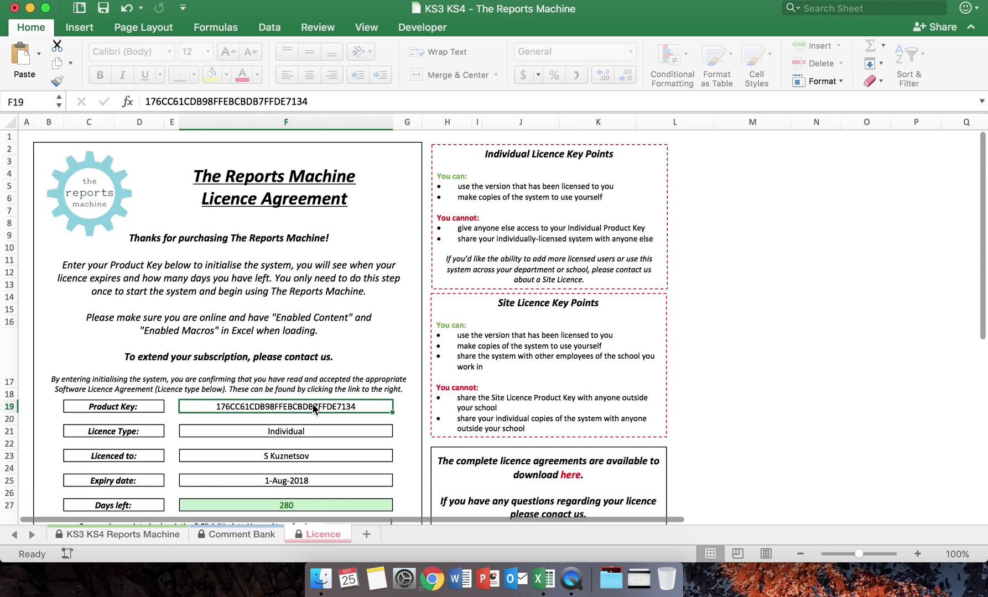
Go to the KS3 KS4 Reports Machine sheet and examine the sample students' data, generated comments and empty student rows
left_click(152, 535)
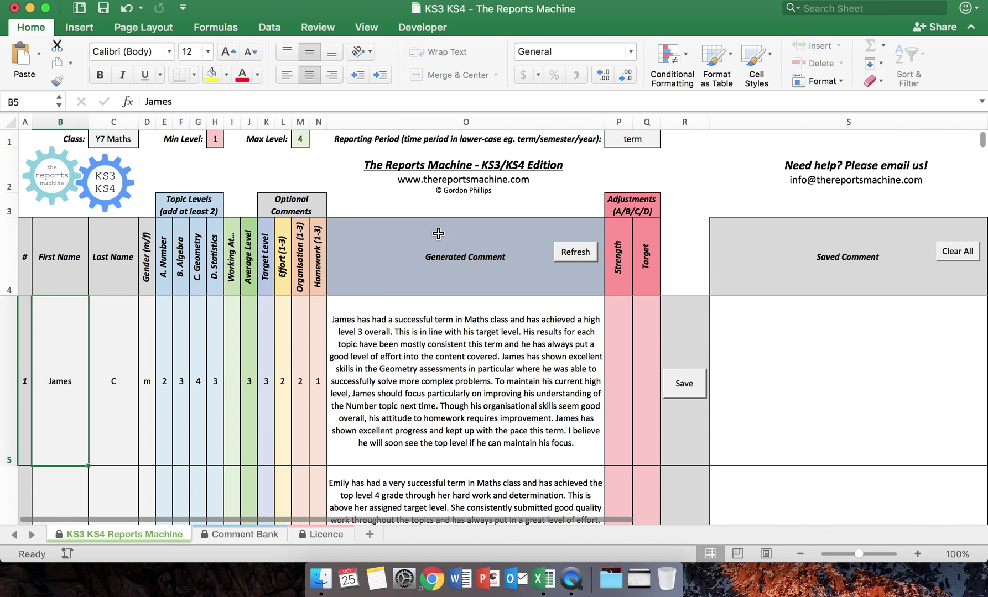
scroll(429, 437, "down", 5)
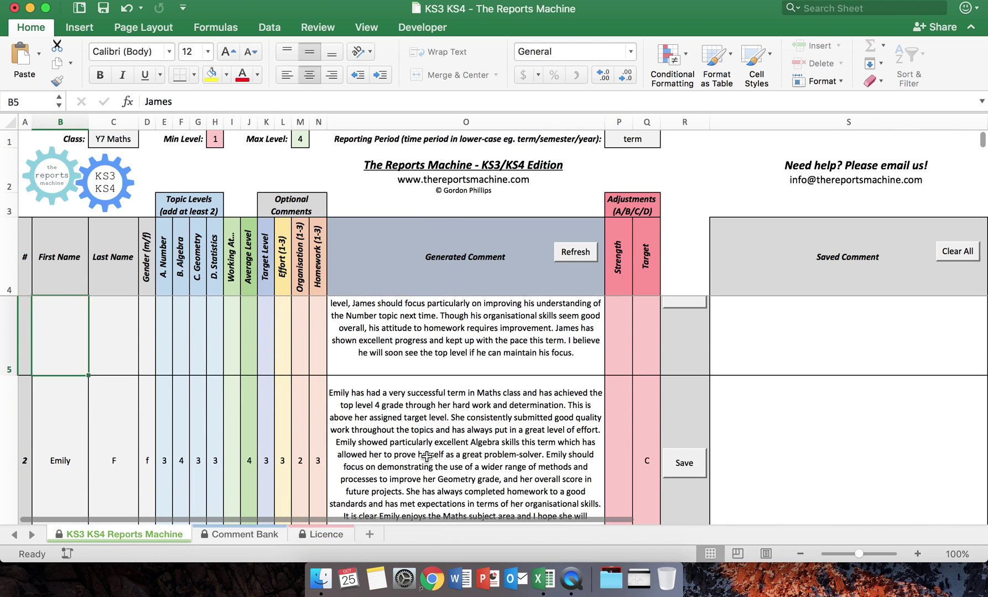
scroll(427, 456, "up", 5)
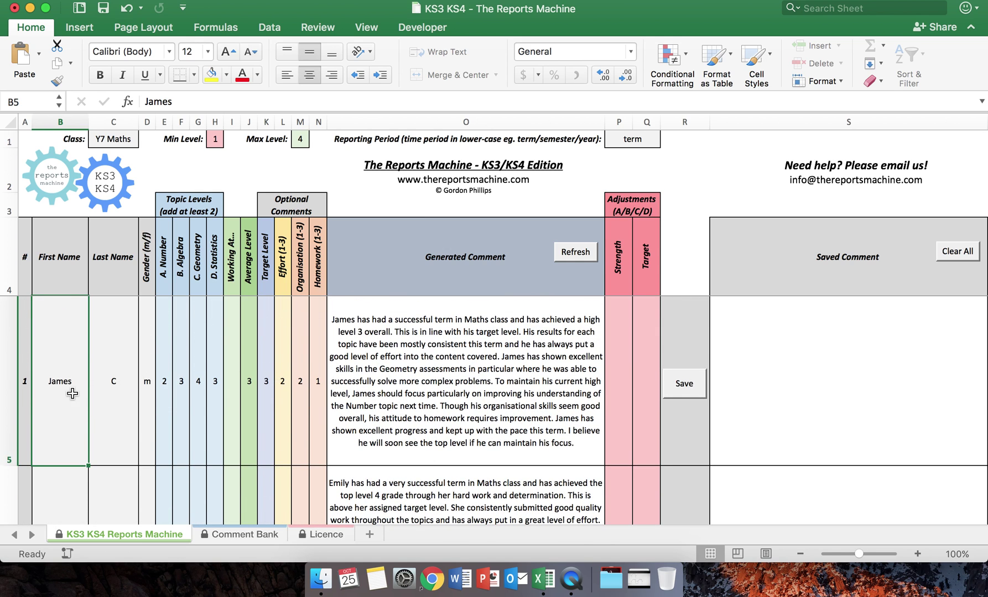
scroll(135, 393, "down", 4)
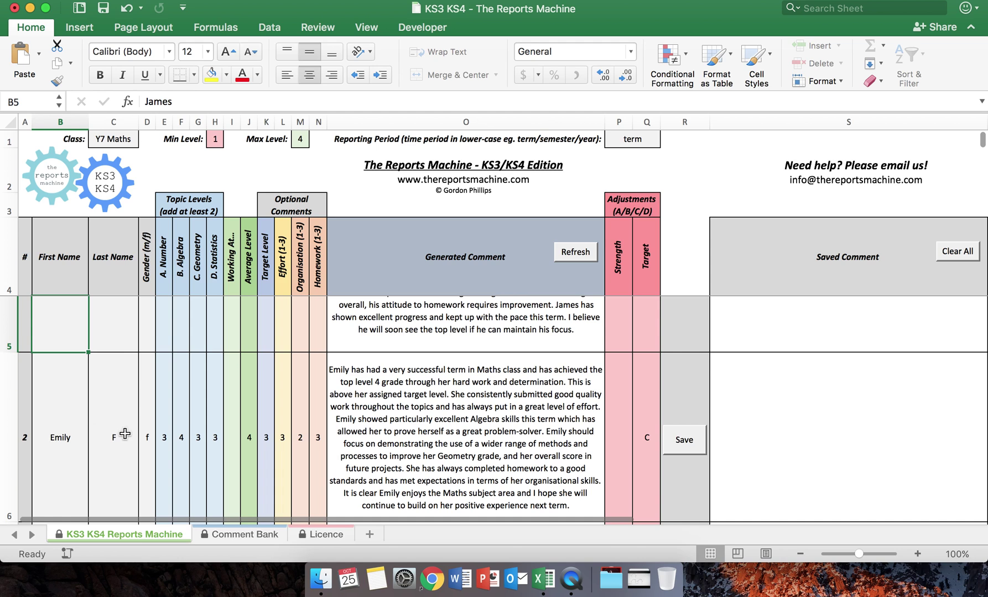
scroll(125, 435, "down", 6)
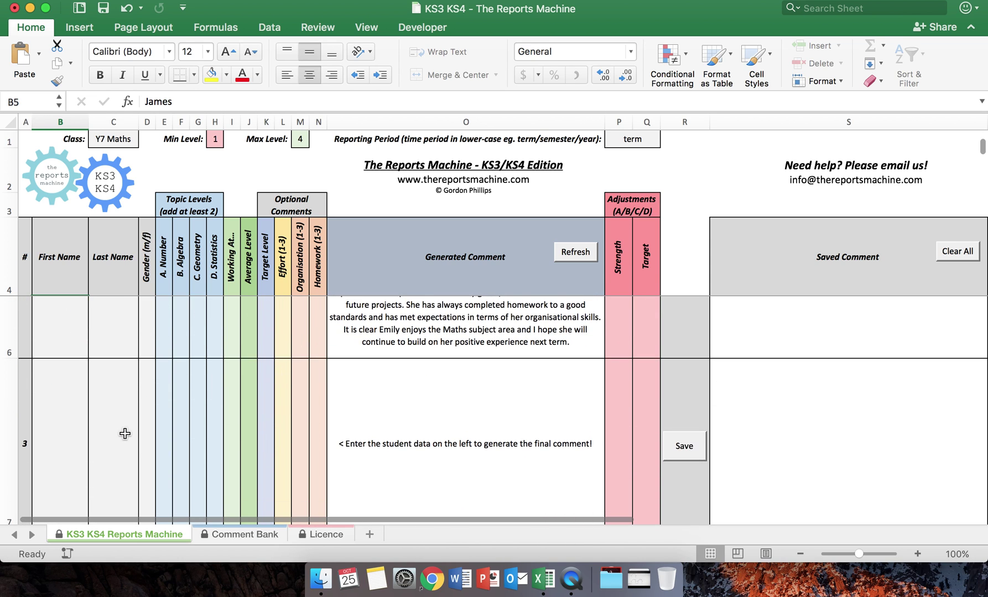
scroll(125, 434, "down", 5)
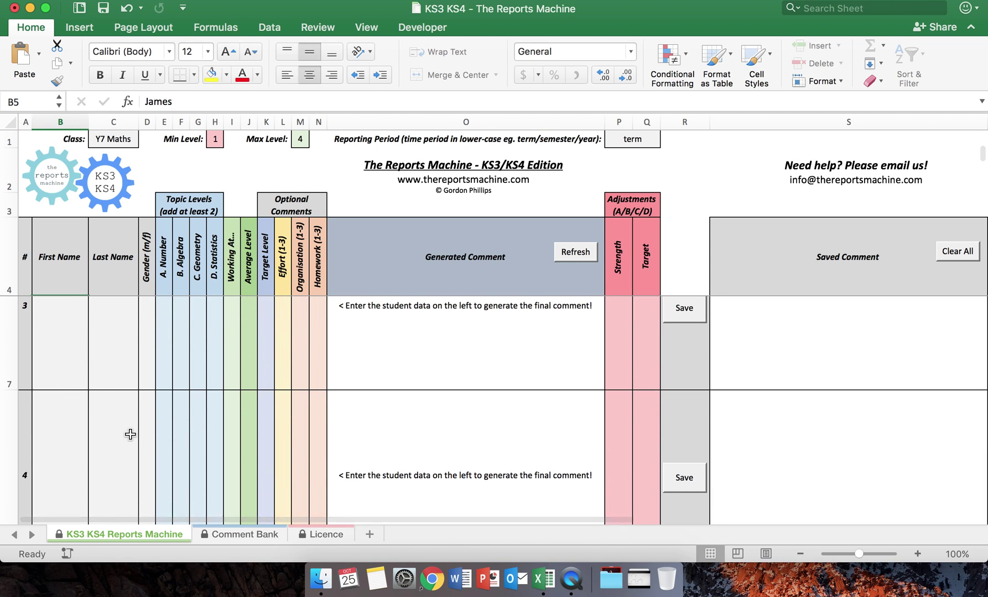
scroll(130, 435, "up", 10)
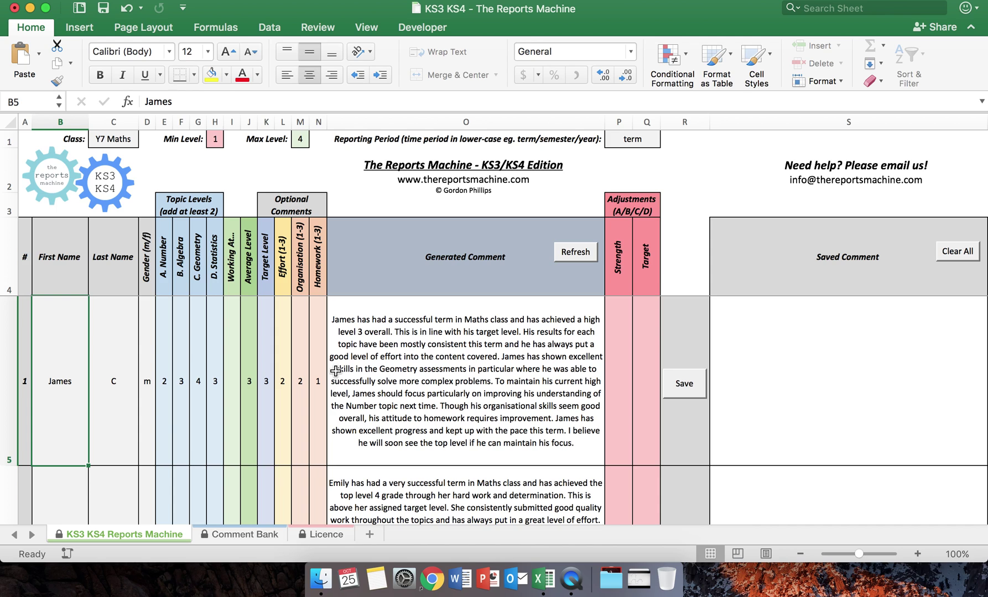
Refresh the generated comments several times to produce alternative wordings for the sample students
left_click(573, 256)
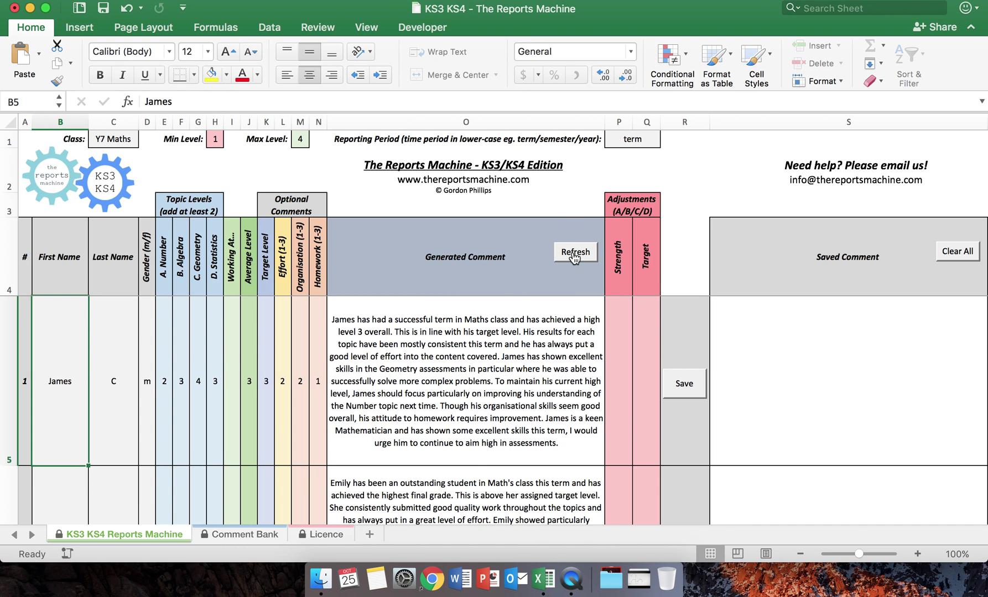
left_click(574, 256)
left_click(574, 256)
left_click(574, 255)
left_click(574, 255)
left_click(574, 256)
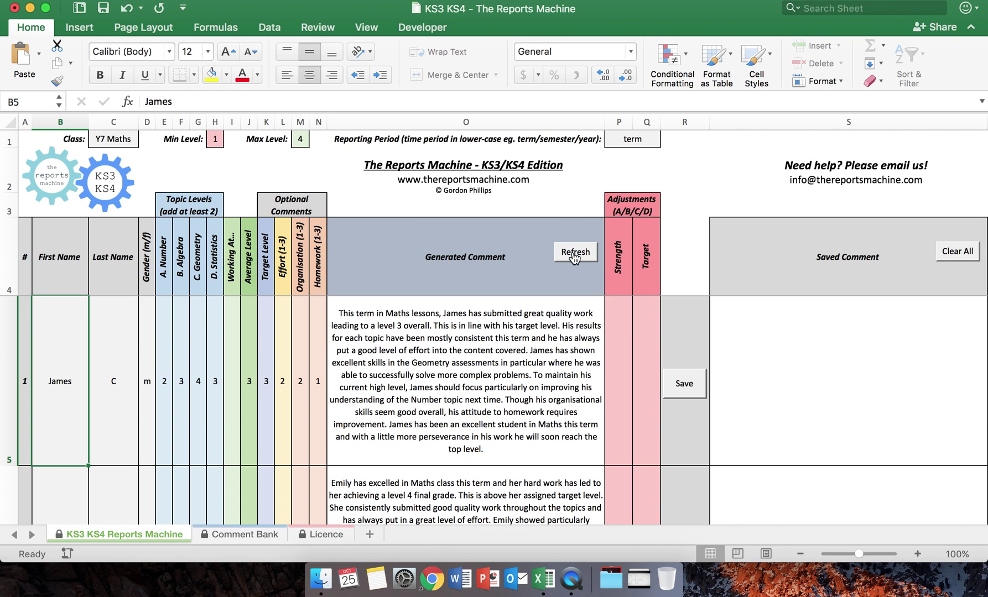
left_click(574, 255)
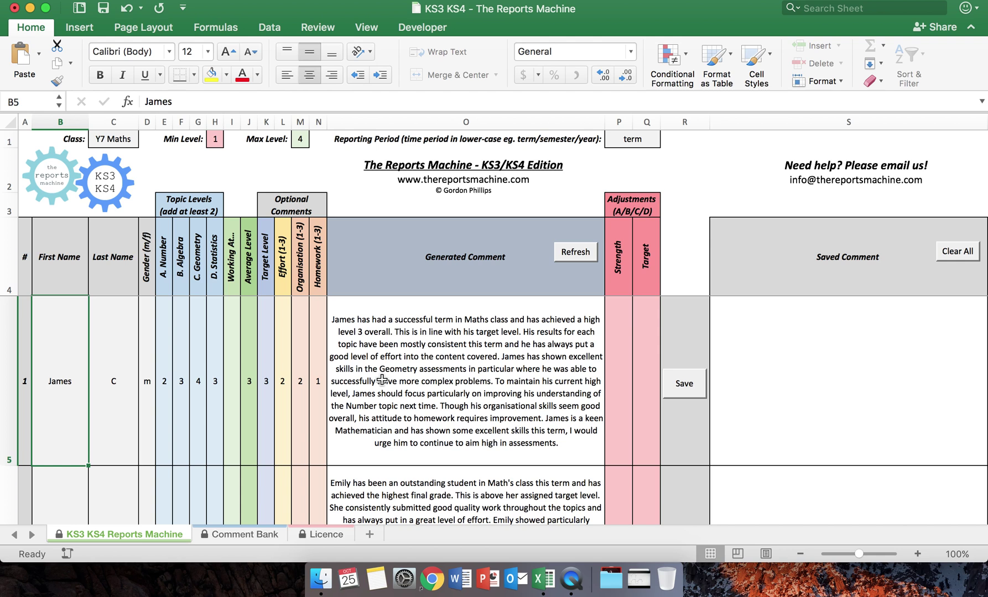
Clear the first student's Homework, Organisation, Effort and Target Level entries
left_click(316, 364)
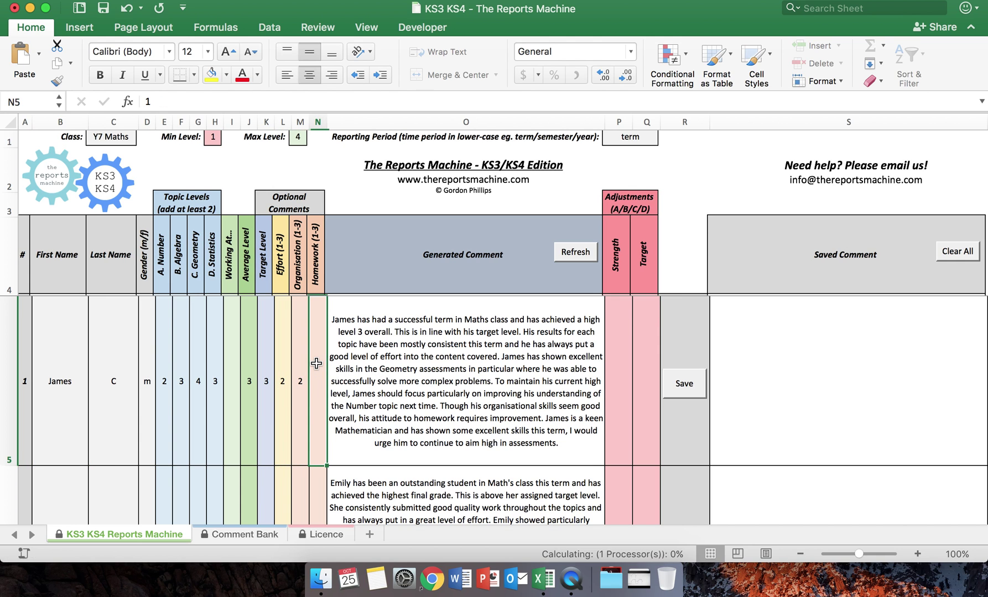
key("Left")
key("Delete")
key("Left")
key("Delete")
key("Left")
key("Delete")
Clear the first student's four topic levels, from Statistics back to Number
key("Left")
key("Left")
key("Left")
key("Delete")
key("Left")
key("Delete")
key("Left")
key("Delete")
key("Left")
key("Delete")
key("Left")
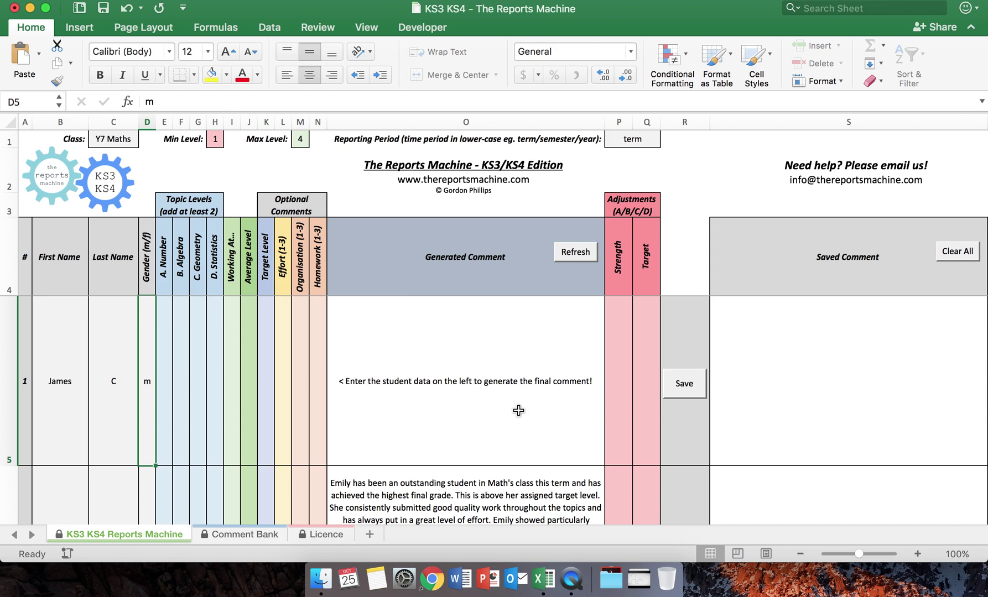
Enter the first student's topic levels as Number 3, Algebra 3, Geometry 2 and Statistics 1
left_click(165, 340)
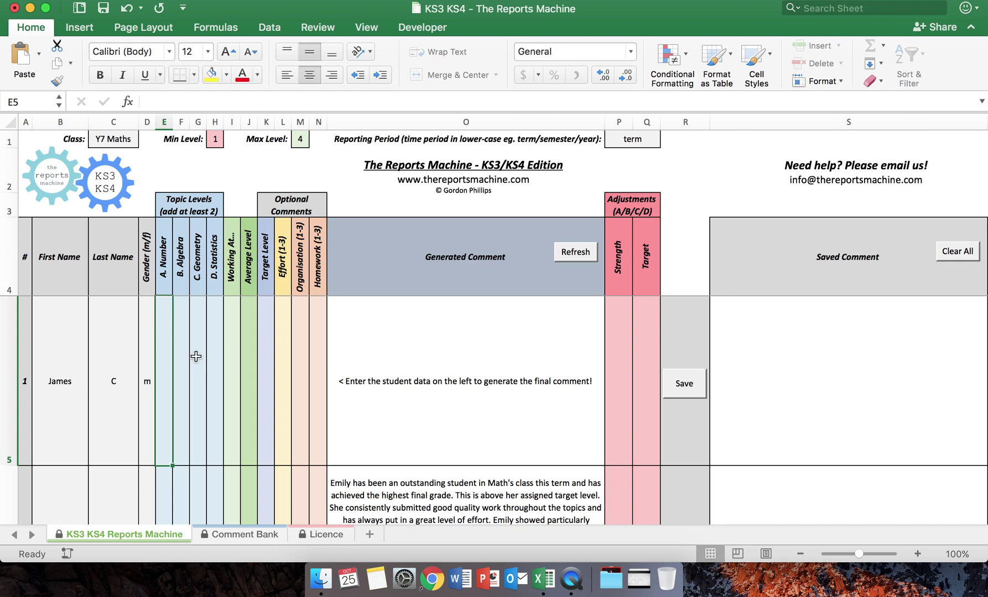
type("3")
key("Tab")
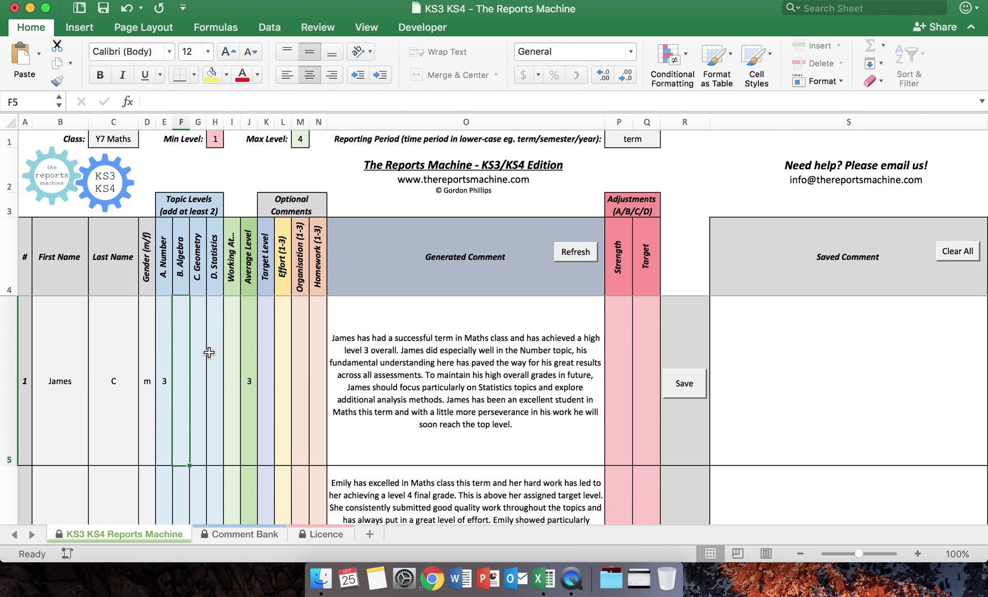
type("3")
key("Tab")
type("2")
key("Tab")
type("1")
key("Tab")
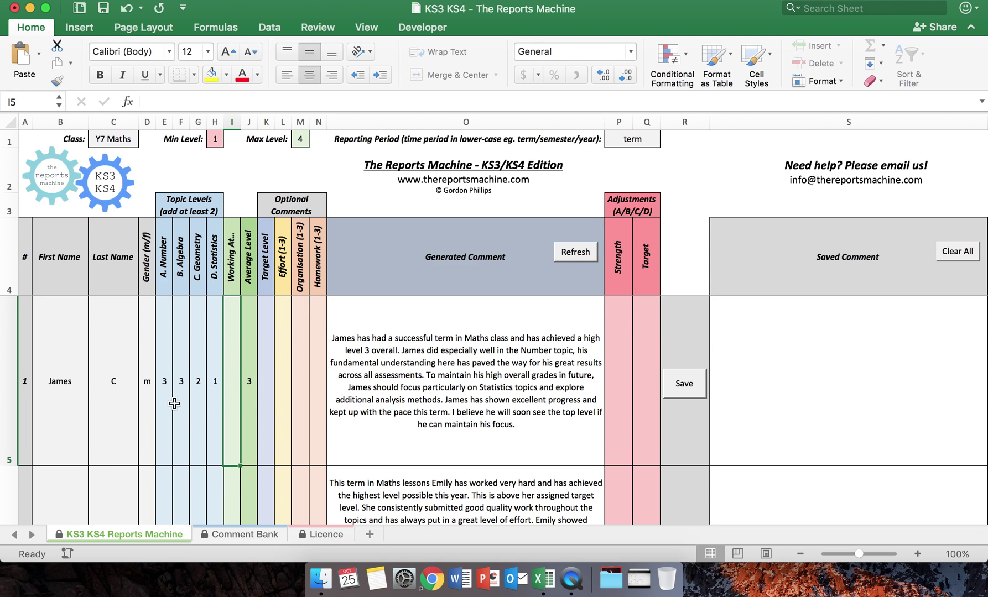
Check the first student's Number and Statistics levels and repeatedly refresh the generated comment for new wordings
left_click(161, 331)
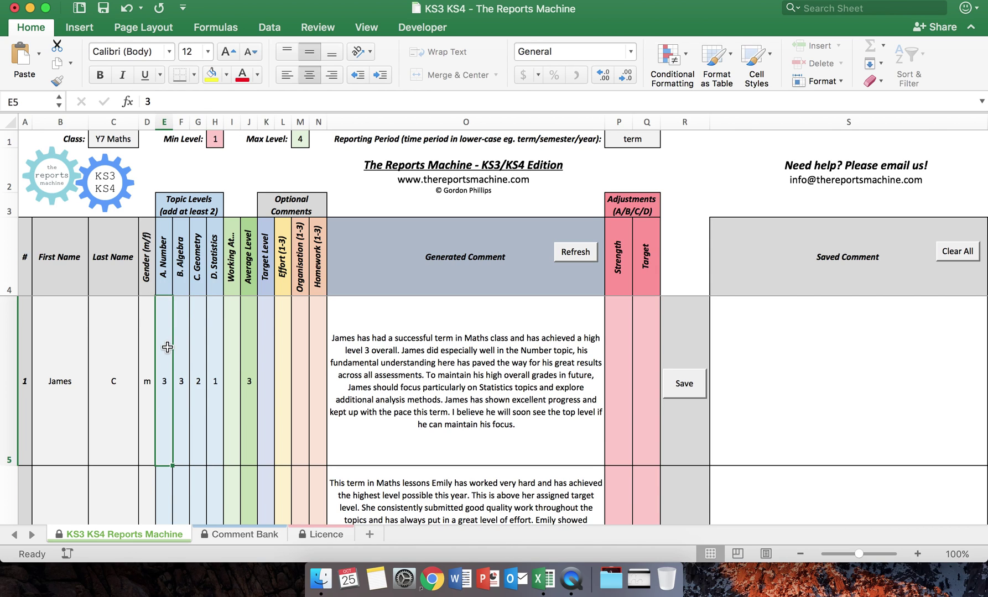
left_click(219, 315)
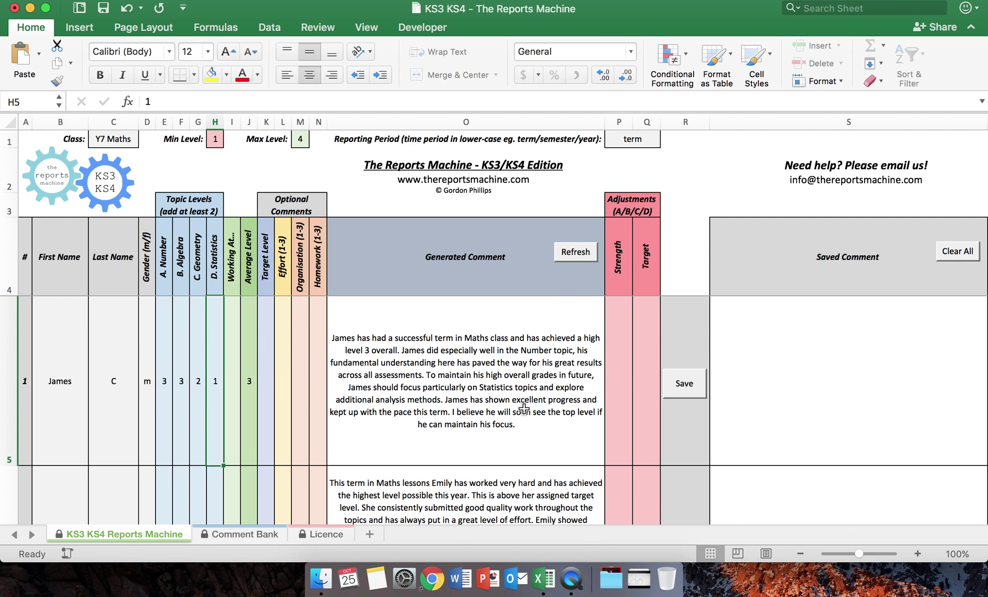
left_click(577, 264)
left_click(578, 265)
left_click(579, 265)
left_click(577, 264)
left_click(577, 264)
left_click(577, 264)
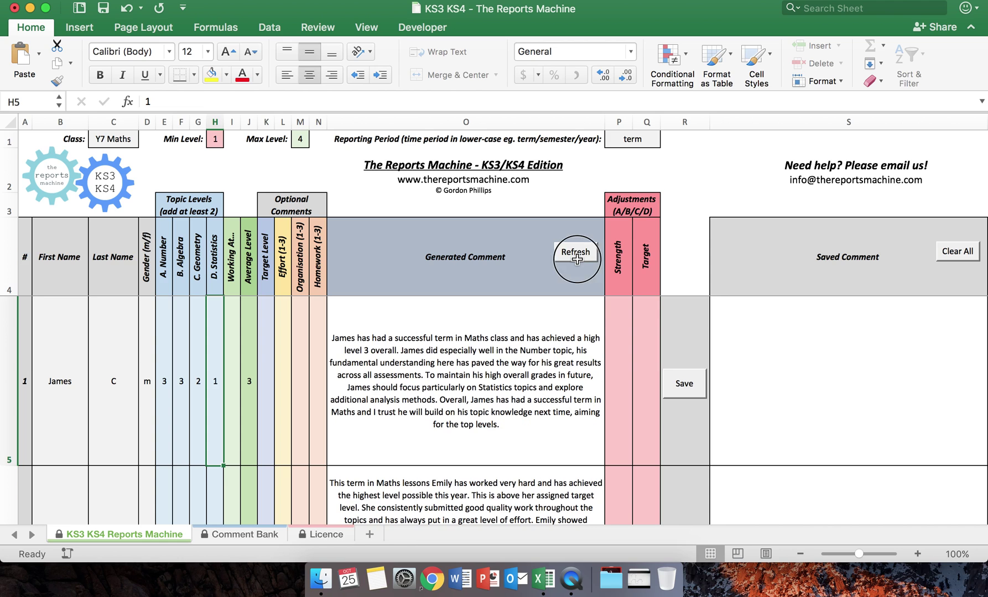
left_click(577, 264)
left_click(577, 264)
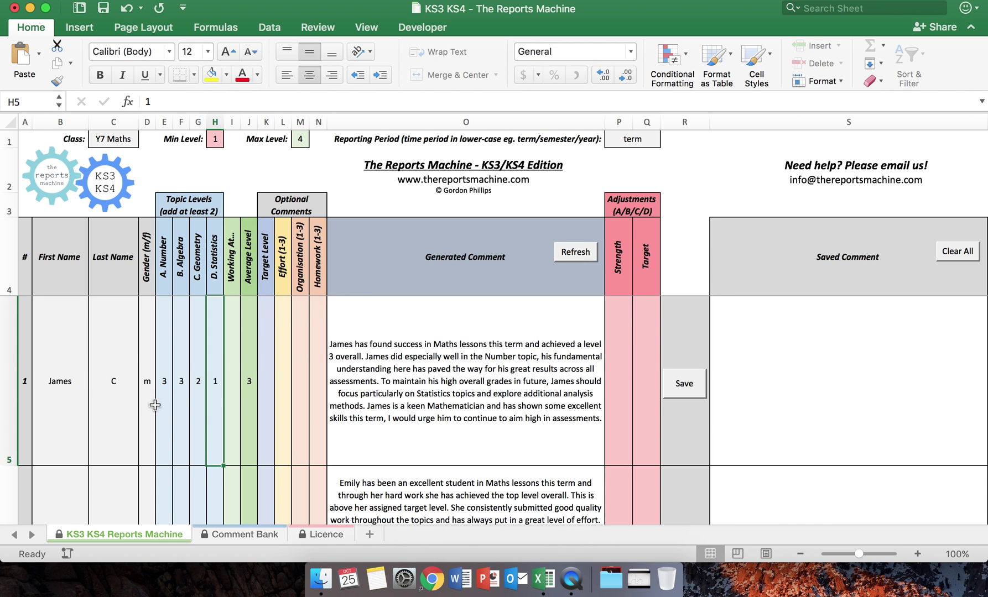
left_click(577, 263)
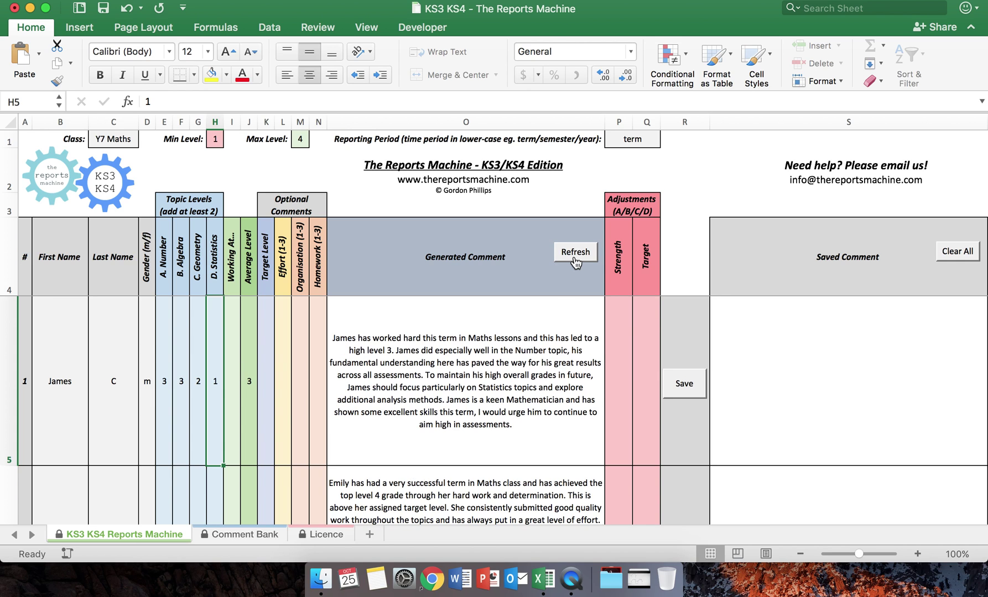
left_click(577, 264)
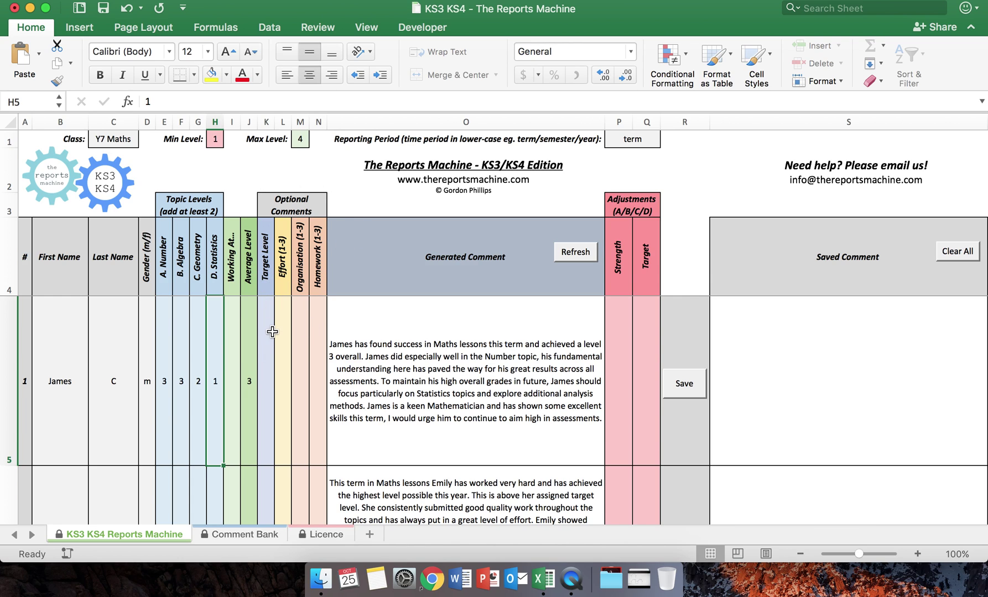
Set the first student's Target Level to 3
left_click(265, 366)
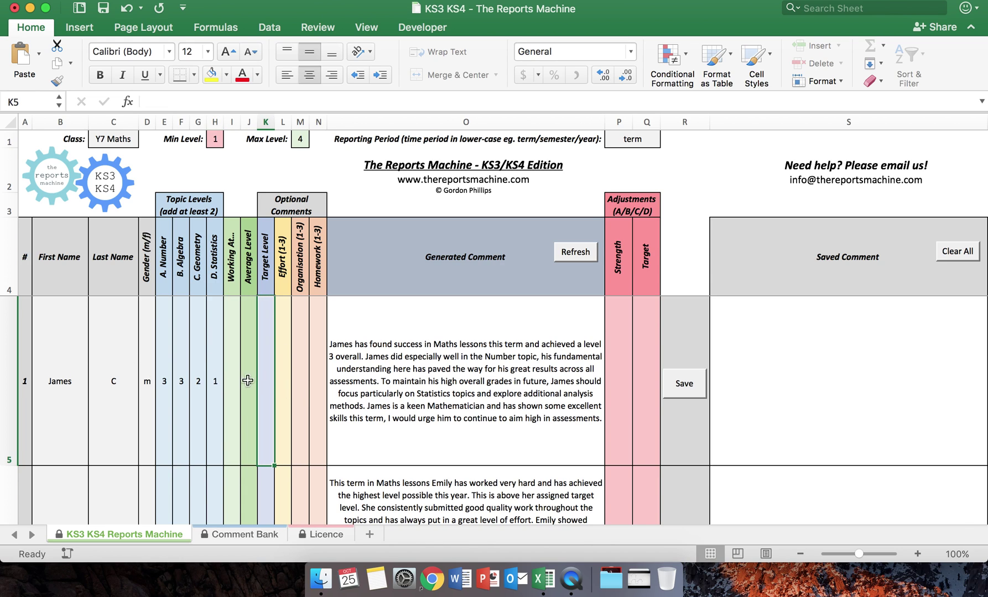
type("3")
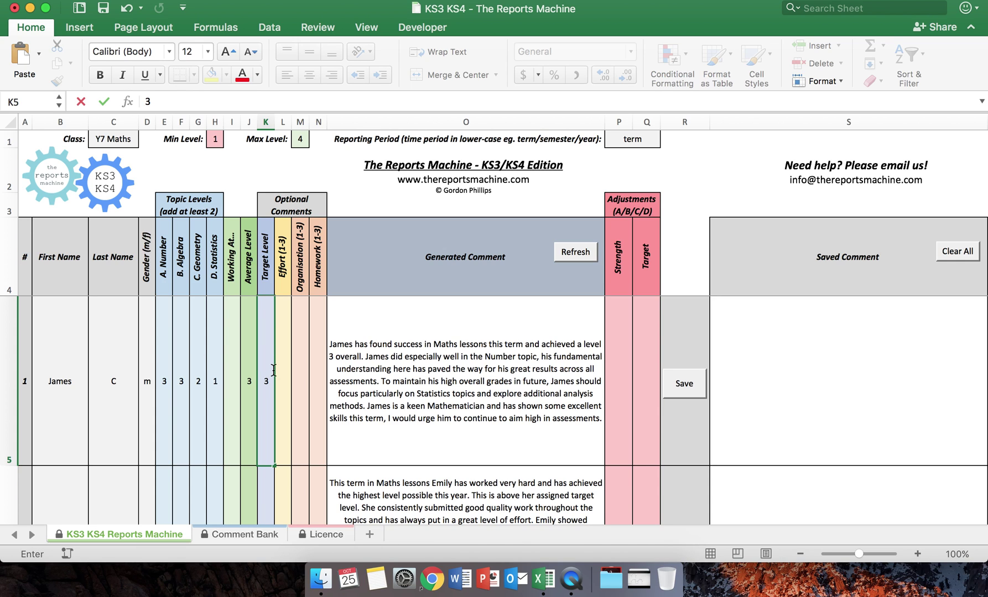
key("Tab")
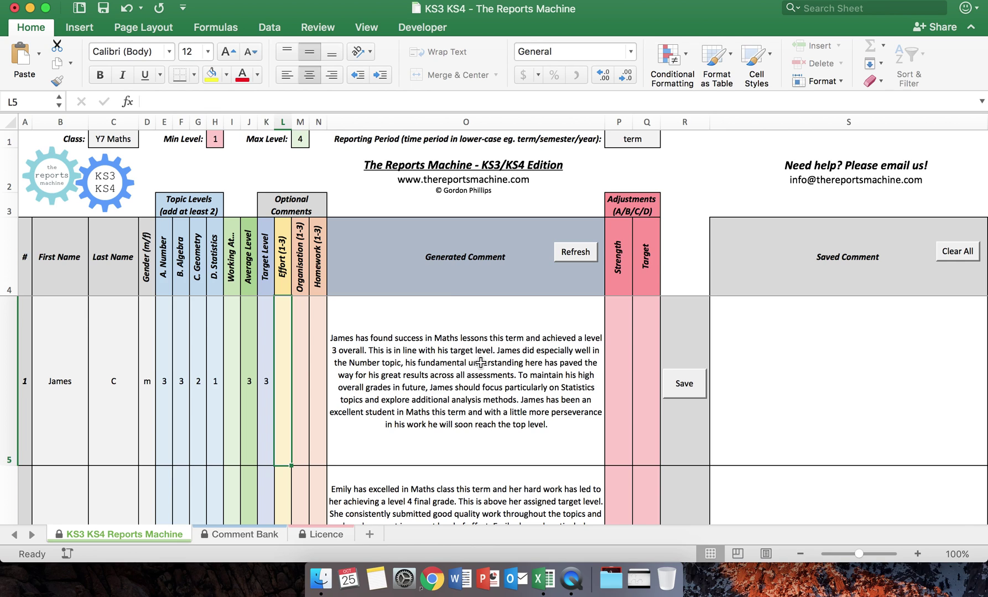
Change the first student's Target Level to 2
left_click(269, 363)
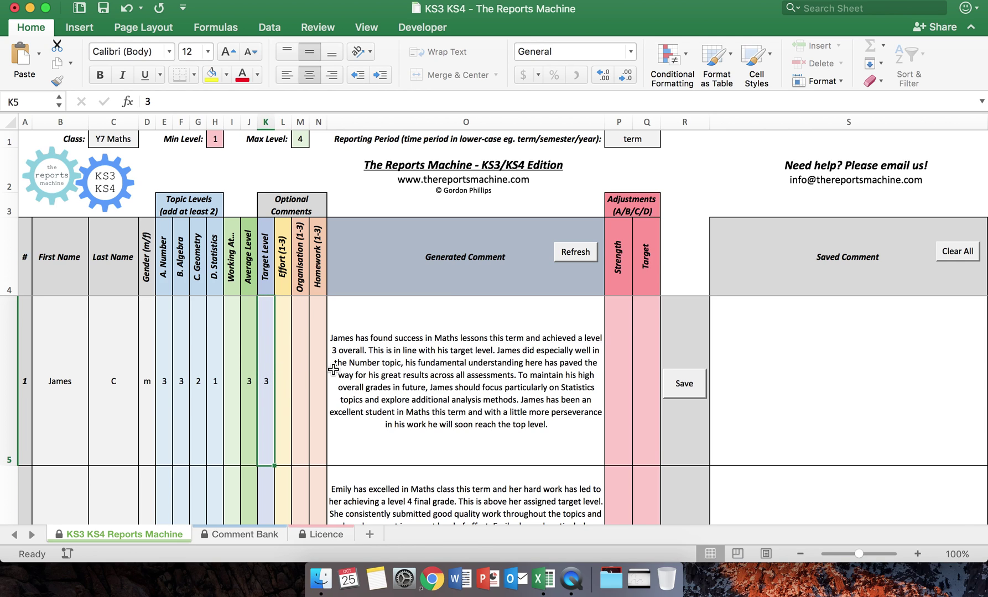
type("2")
key("Tab")
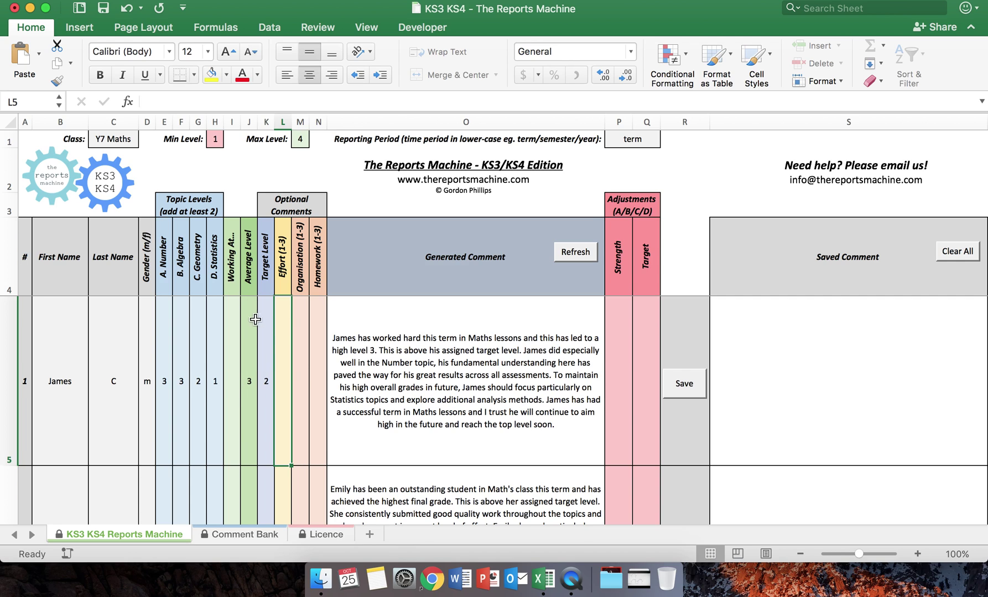
Clear the first student's Target Level and set the optional Effort score to 2
left_click(264, 381)
key("Delete")
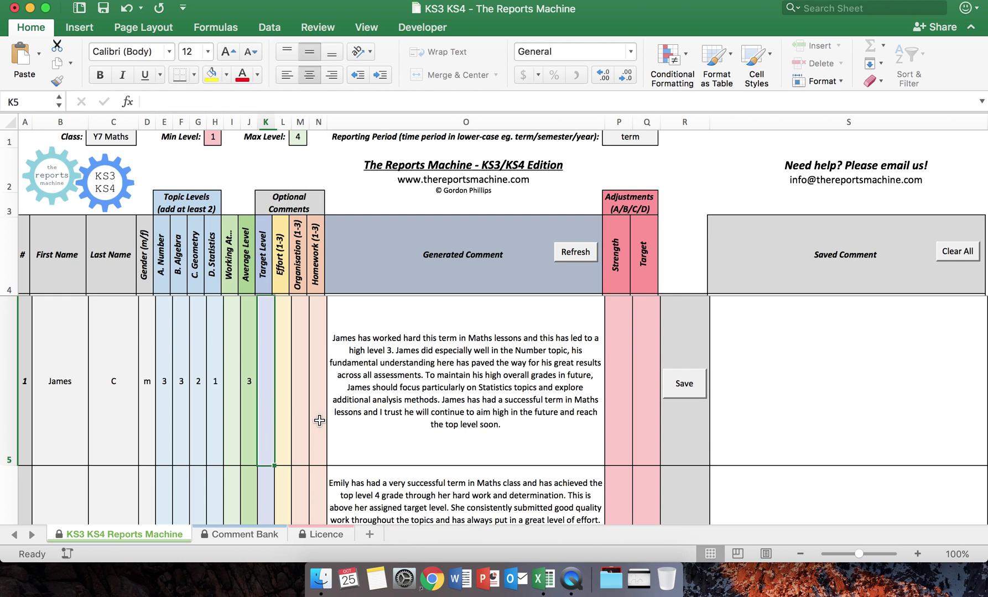
left_click(279, 389)
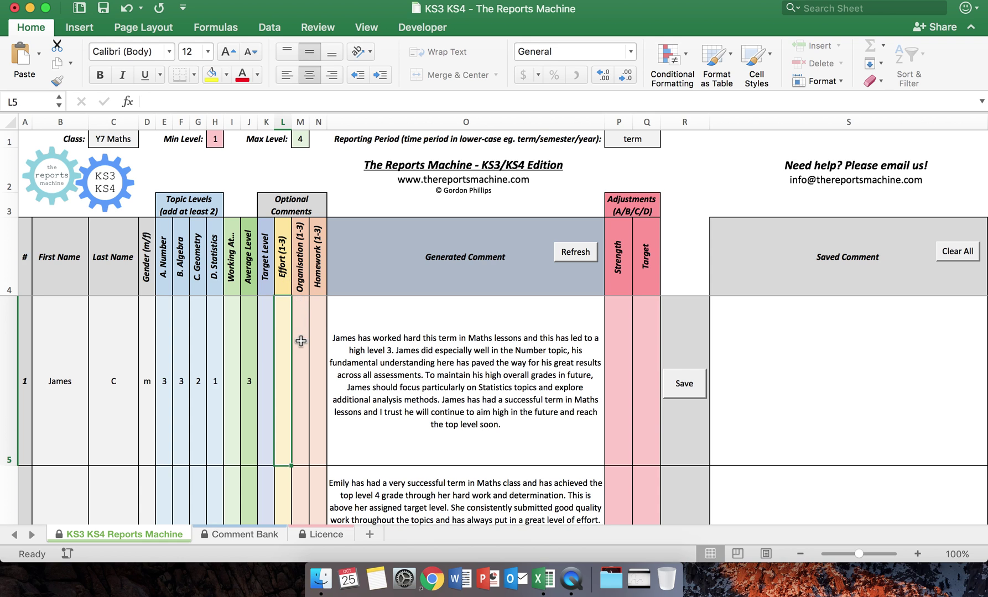
key("Down")
scroll(339, 360, "up", 2)
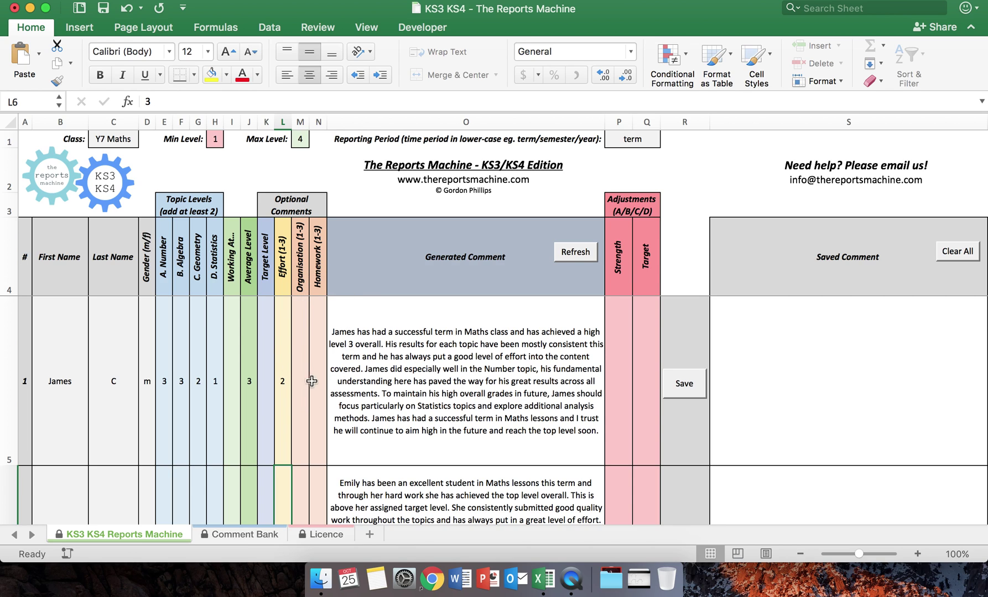
Set the first student's optional Organisation score to 2 and Homework score to 1
left_click(306, 397)
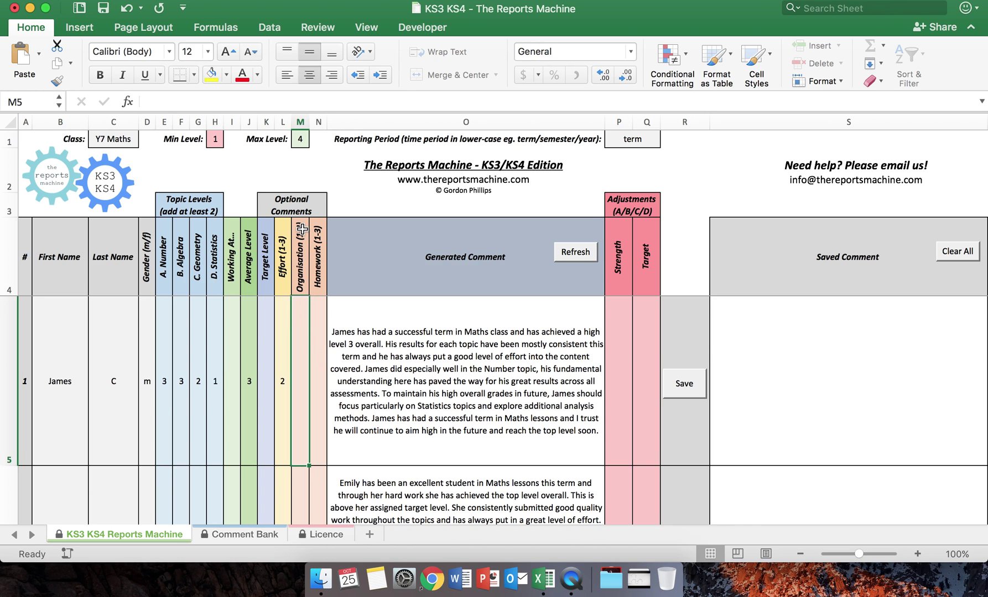
left_click(305, 392)
type("2")
key("Tab")
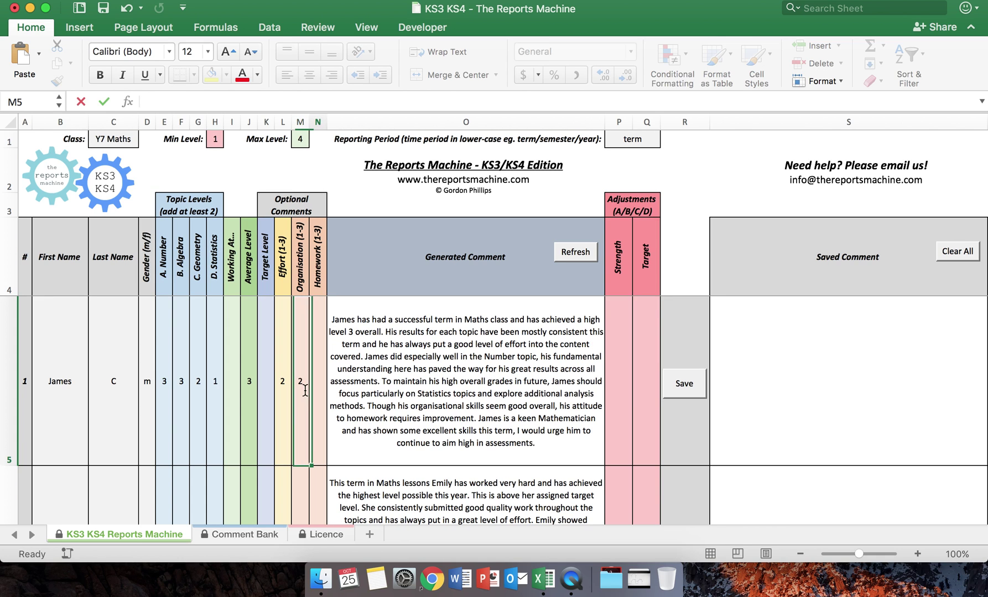
type("1")
key("Tab")
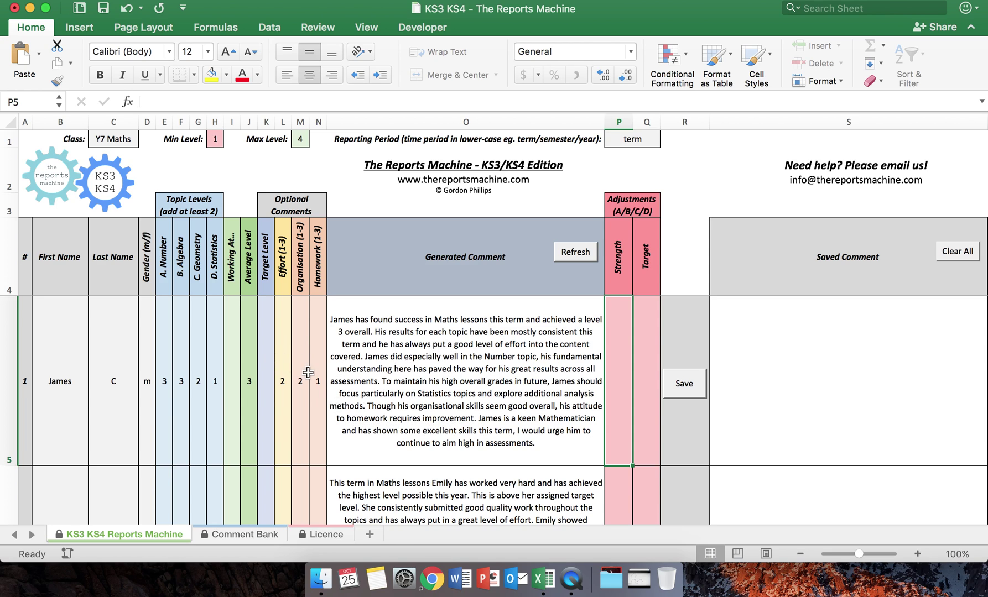
left_click(321, 383)
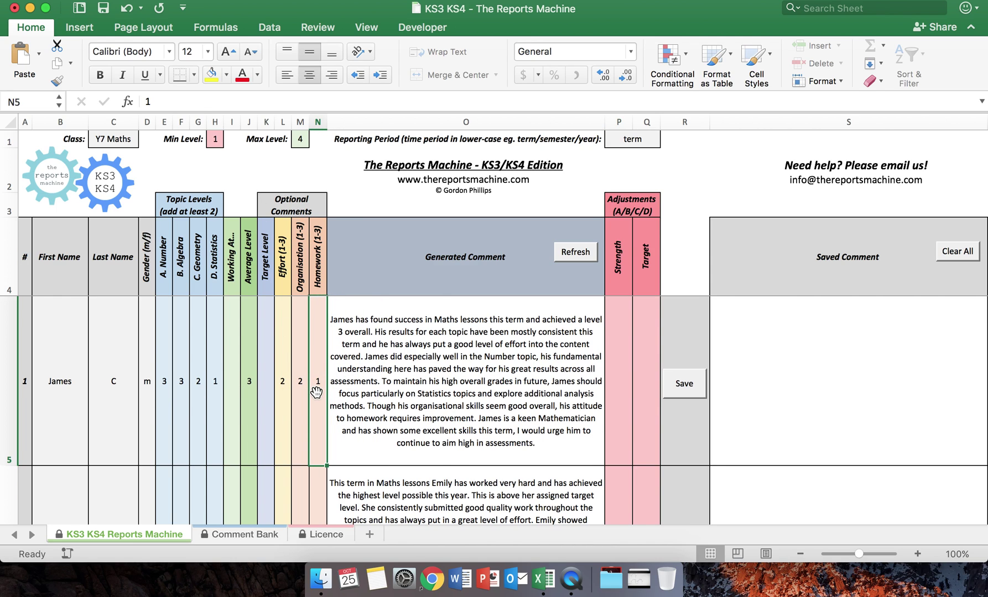
Enter 3 as the first student's Target Level
left_click(267, 381)
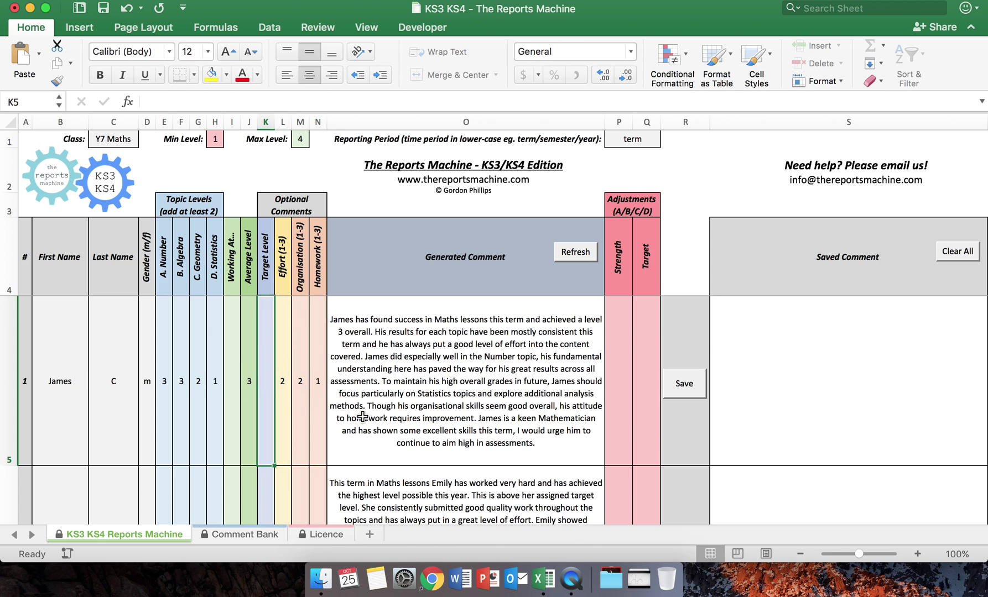
type("3")
key("Tab")
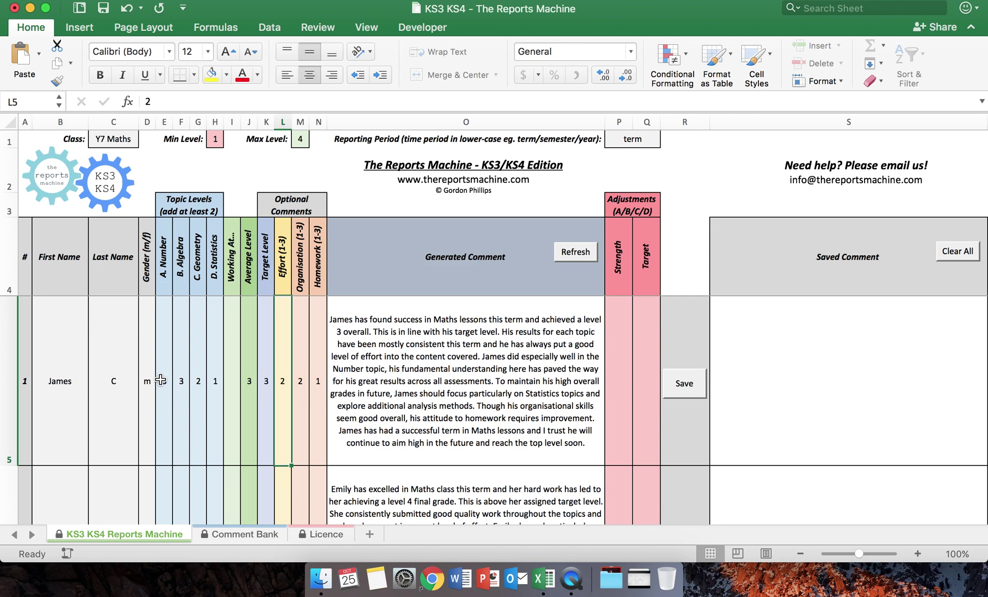
Lower the first student's Geometry topic level to 1
left_click(197, 379)
type("1")
key("Tab")
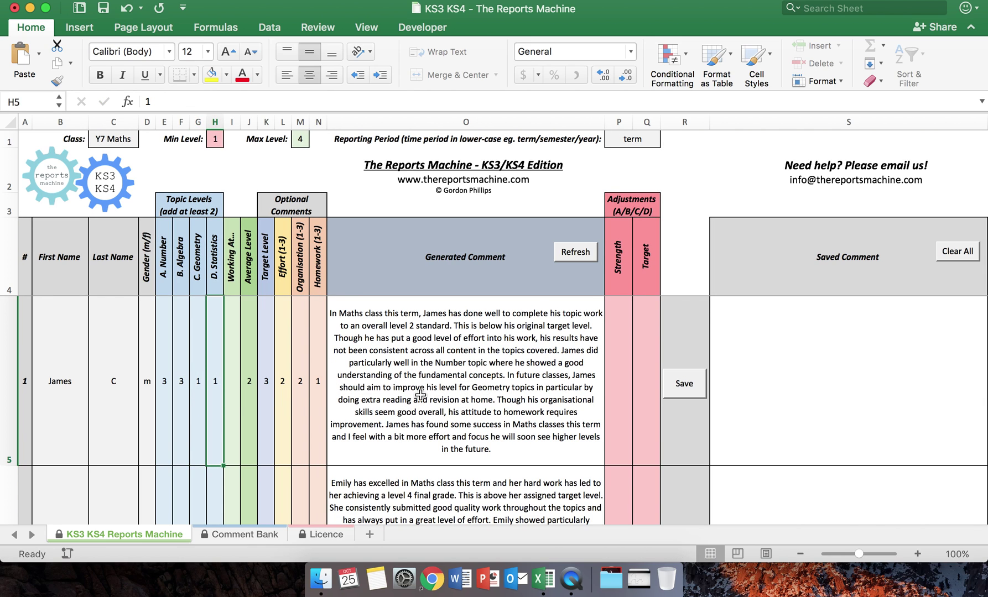
left_click(198, 334)
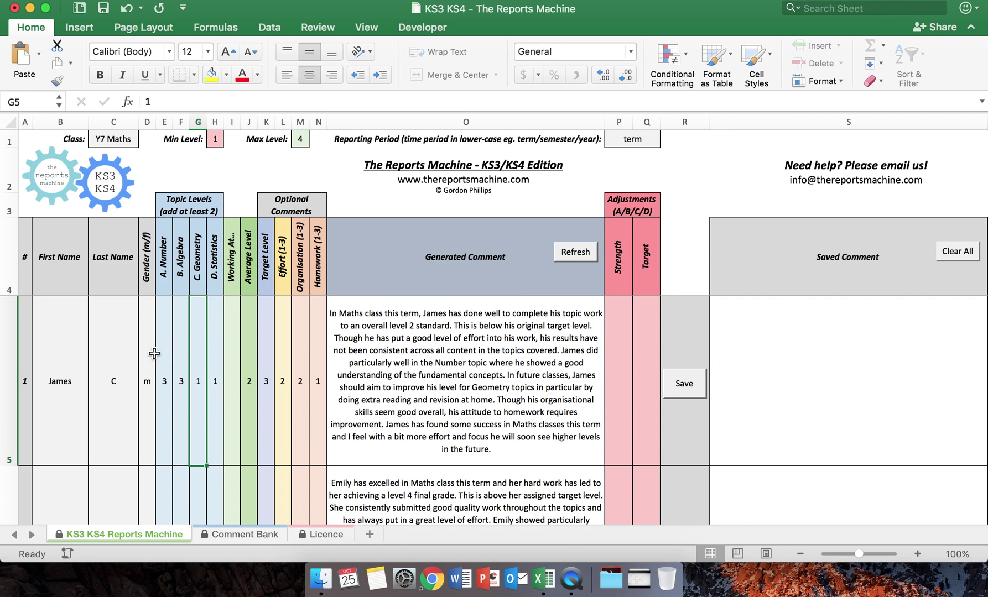
Set the first student's Strength adjustment to B and Target adjustment to D, and refresh the generated comment
left_click(621, 374)
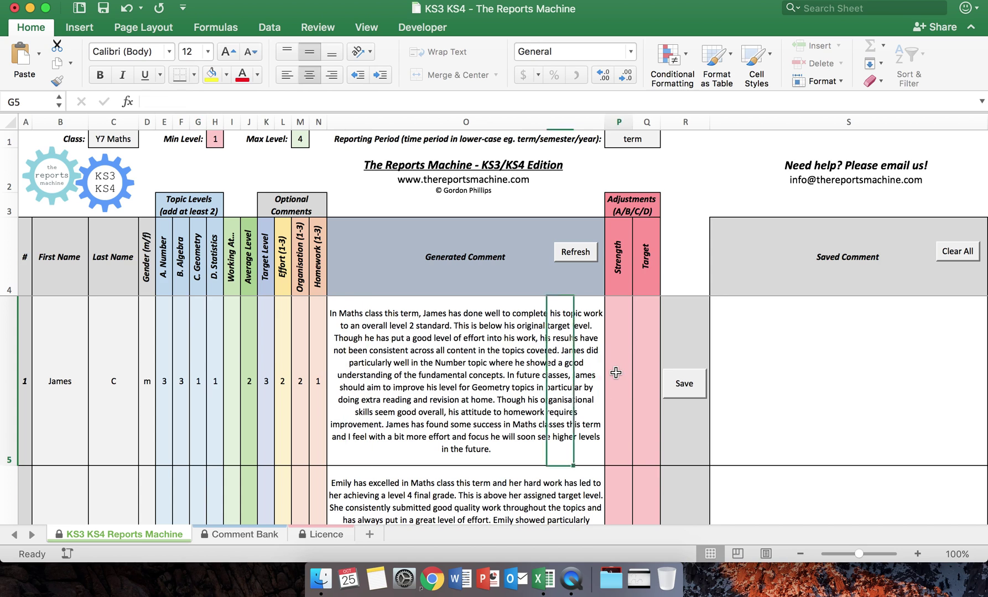
type("B")
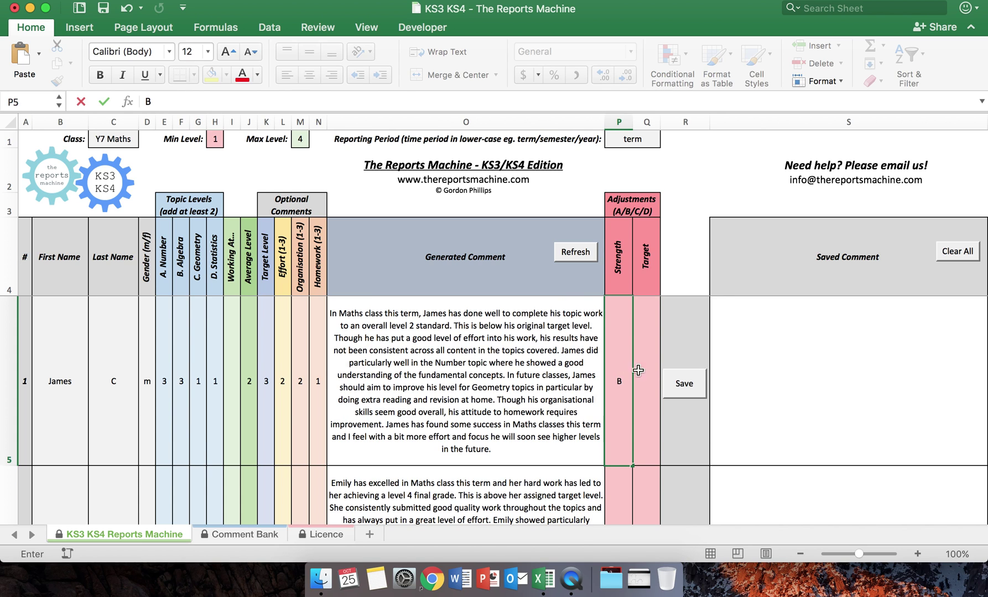
left_click(653, 368)
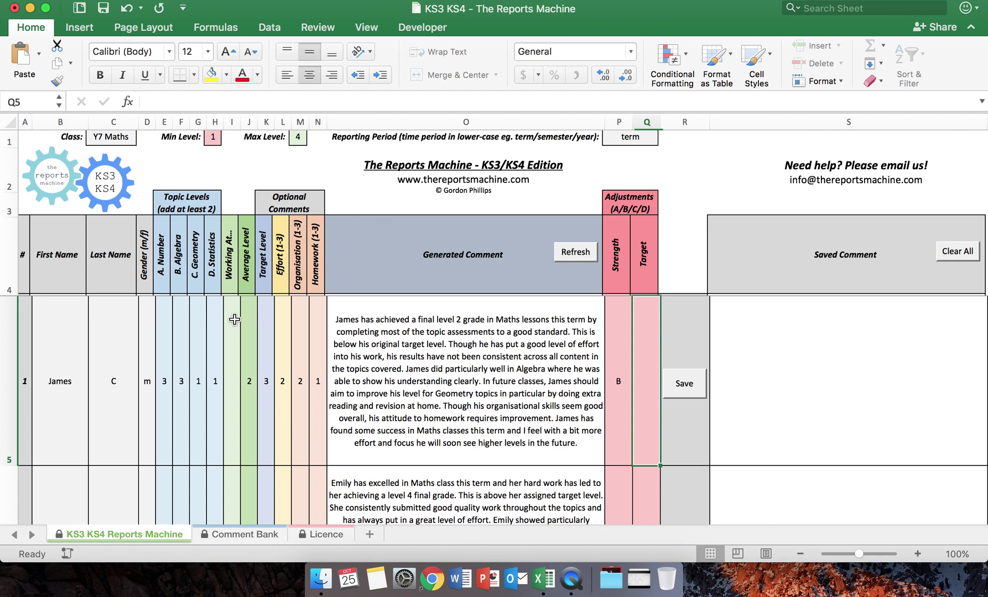
type("D")
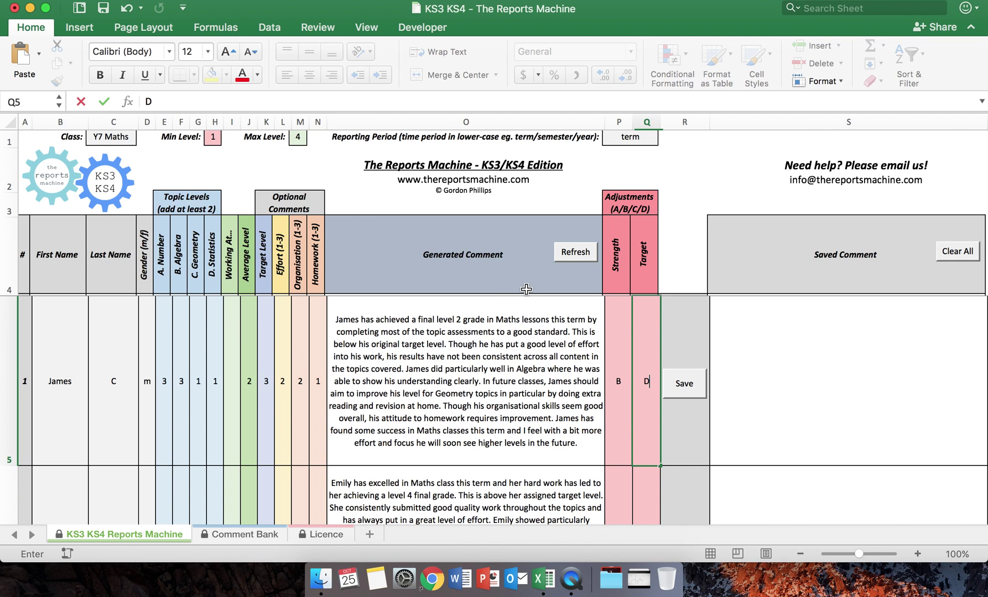
left_click(573, 257)
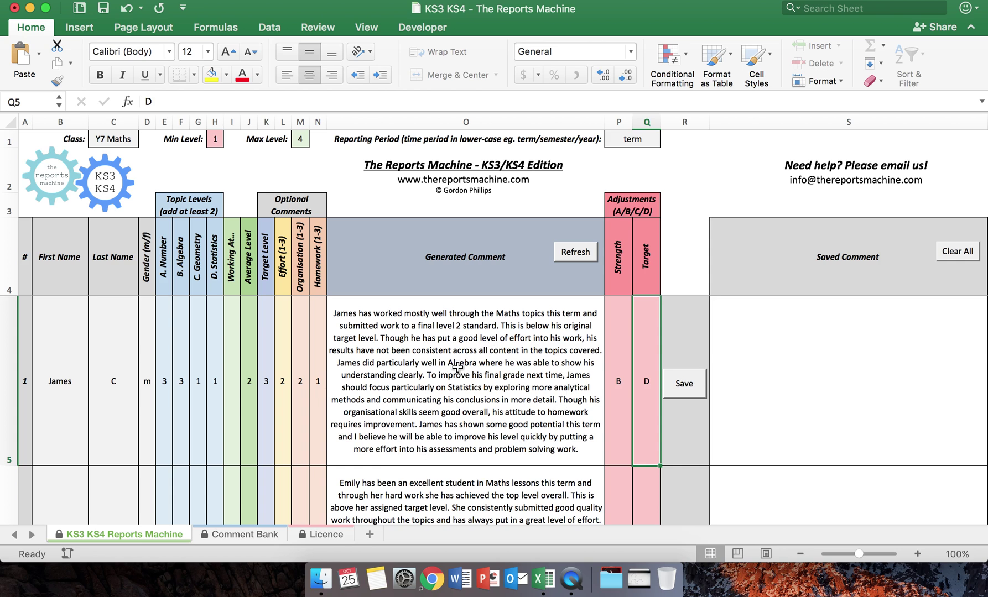
Save the first student's generated comment, refresh the wording, and clear all saved comments
left_click(684, 385)
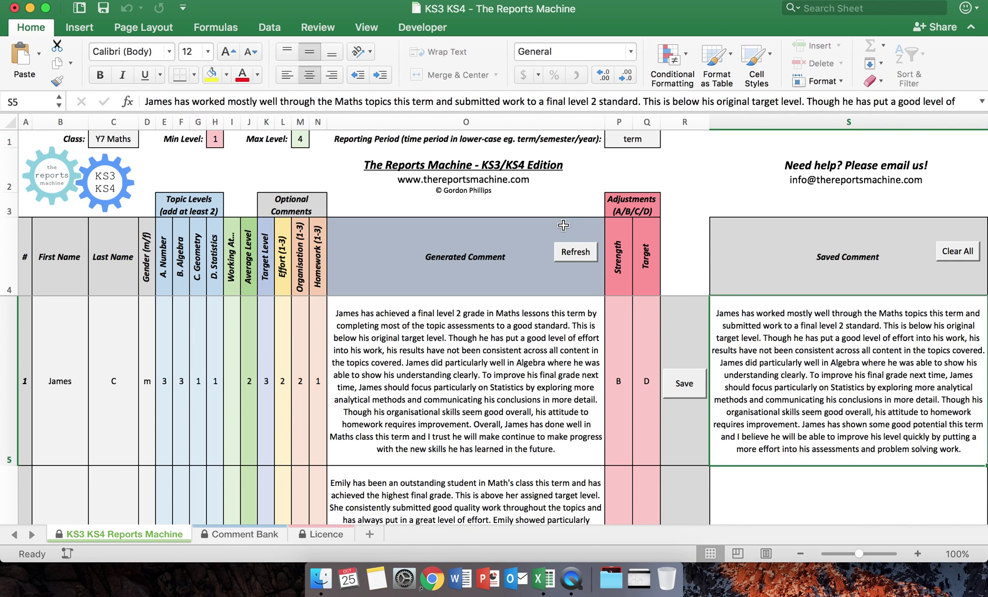
left_click(576, 253)
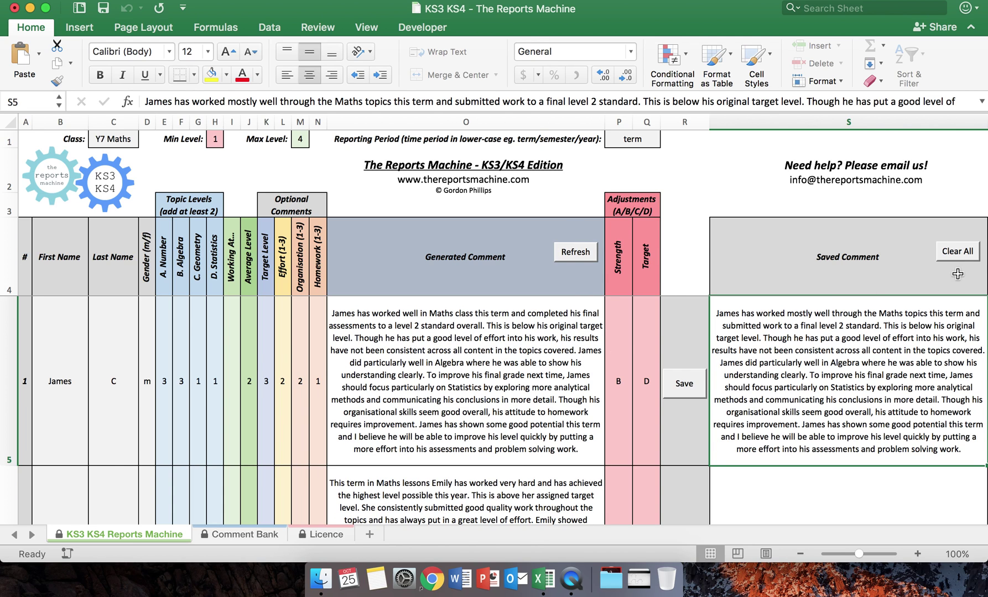
left_click(972, 253)
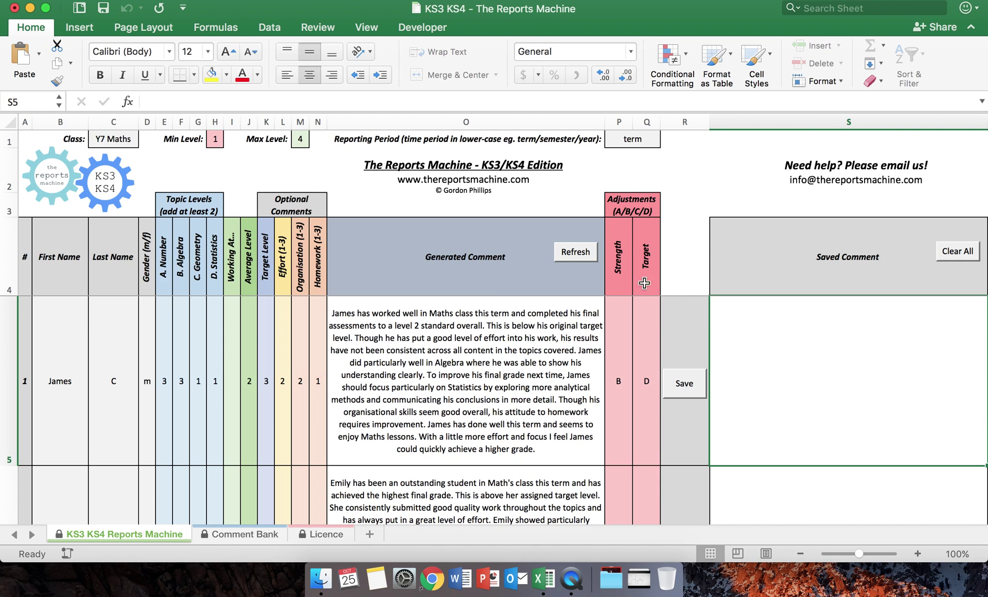
Save the first student's generated comment again and append "Add extra text" to the saved version in an enlarged formula bar
left_click(684, 384)
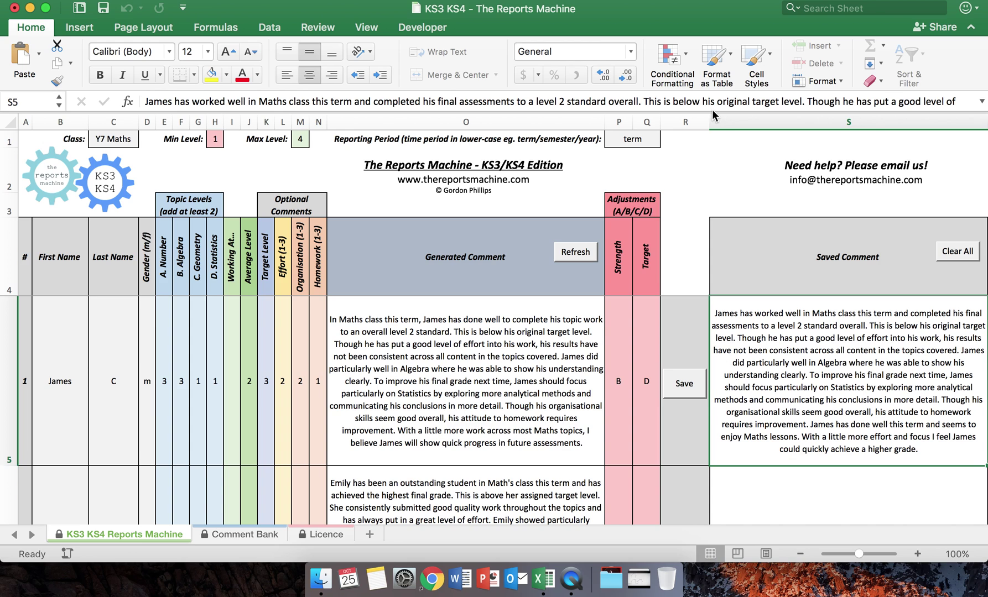
left_click_drag(711, 110, 727, 216)
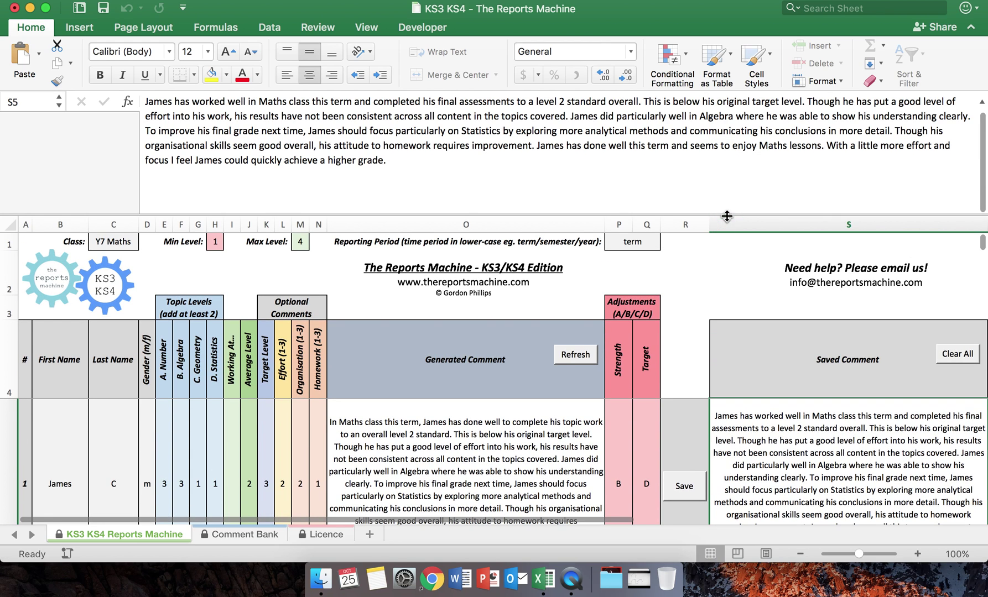
left_click(498, 185)
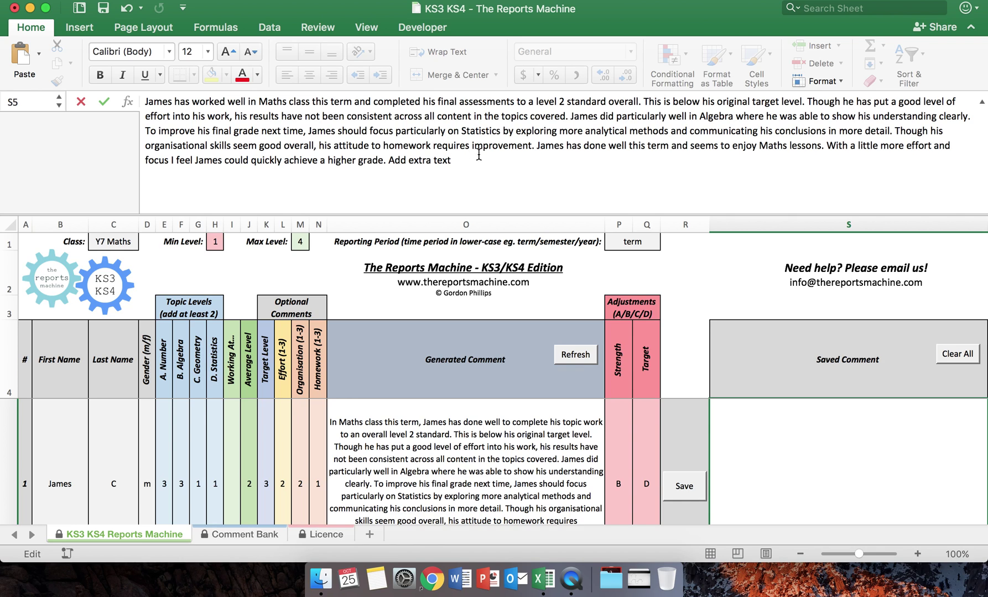
Delete the added text and the preceding final sentence from the first student's saved comment, and shrink the formula bar back to one line
left_click_drag(454, 160, 825, 145)
key("BackSpace")
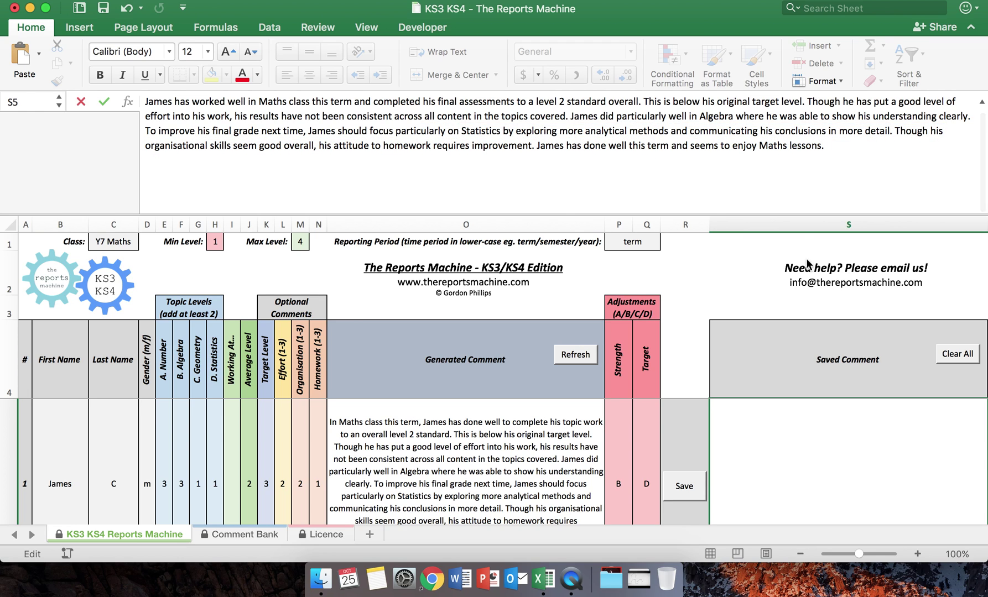
left_click_drag(768, 215, 774, 92)
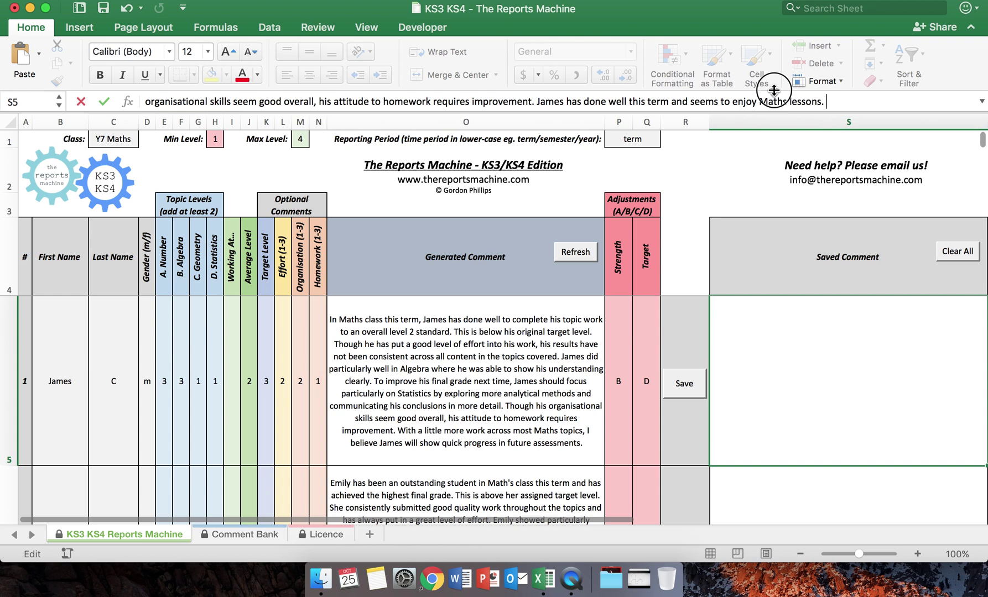
key("Return")
scroll(791, 337, "up", 3)
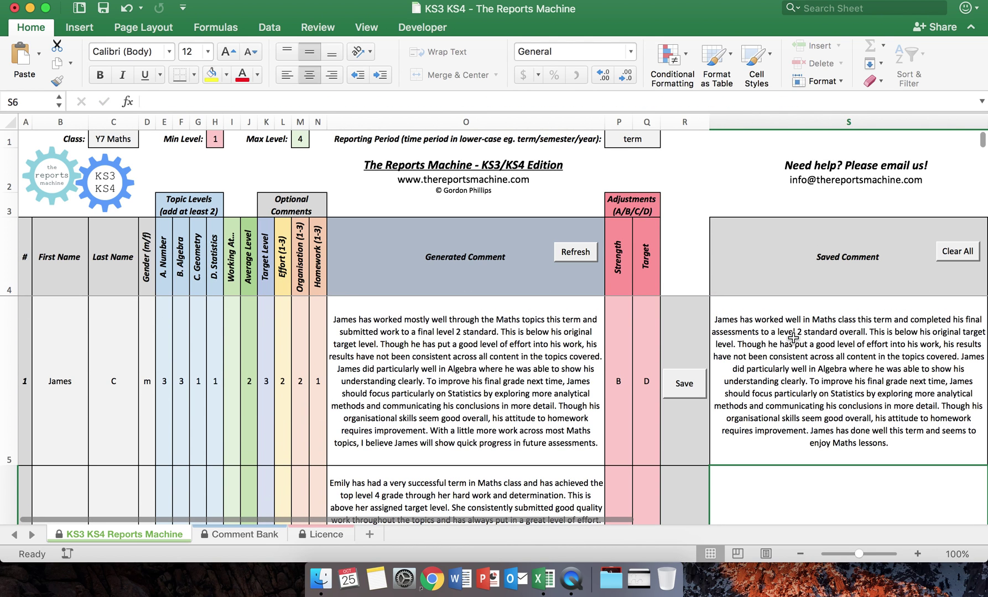
Select the first student's edited saved comment and clear all saved comments
left_click(834, 378)
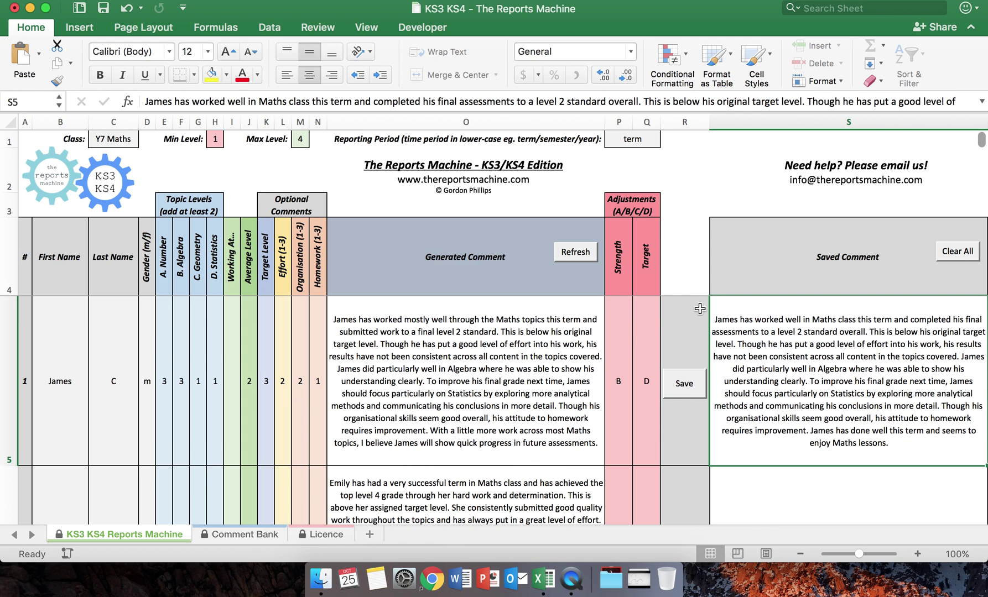
left_click(971, 252)
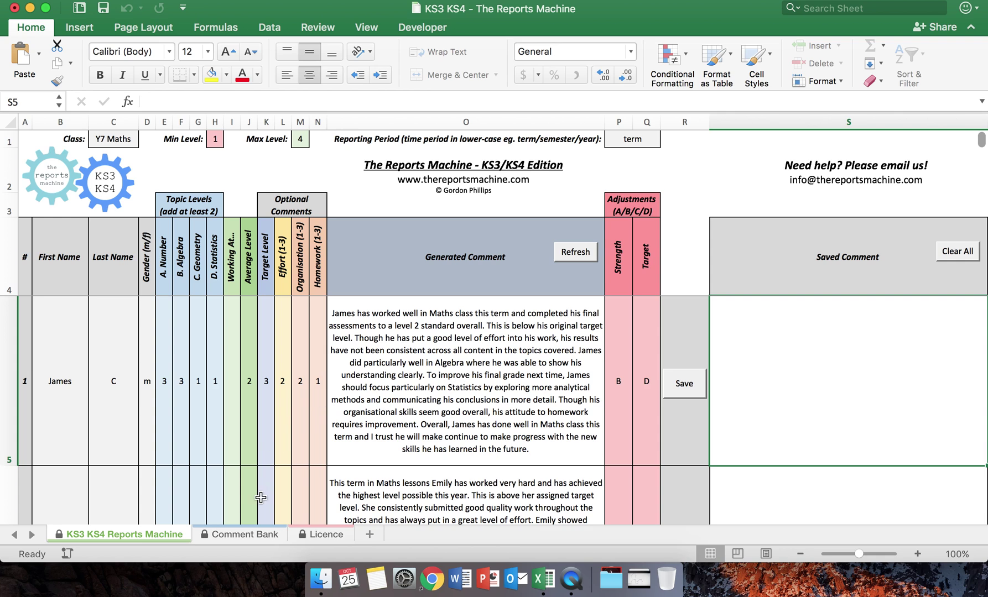
Examine the intro, effort/consistency and strength/level sentences in the Comment Bank sheet
left_click(246, 537)
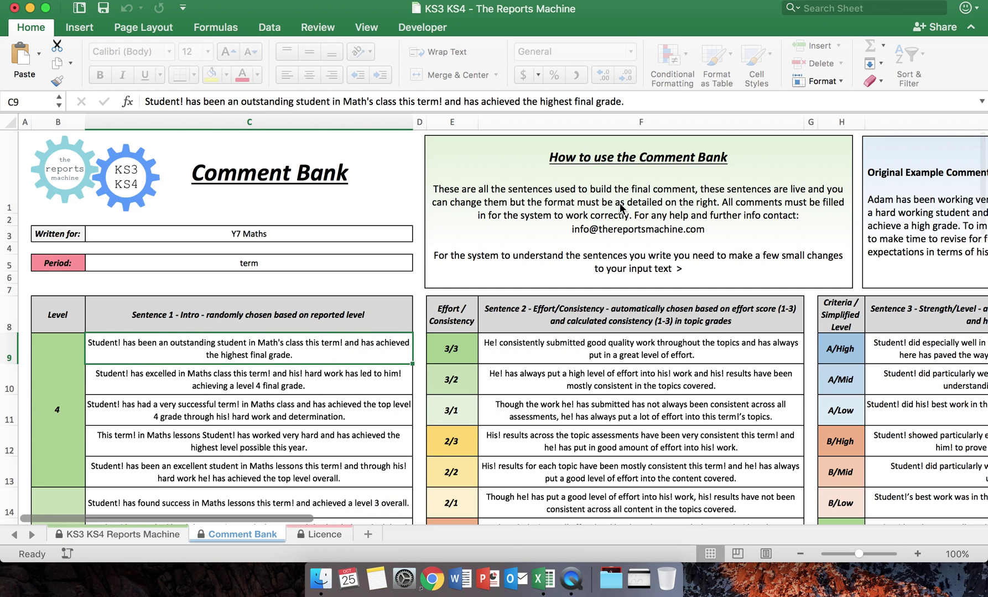
left_click(635, 354)
left_click(635, 379)
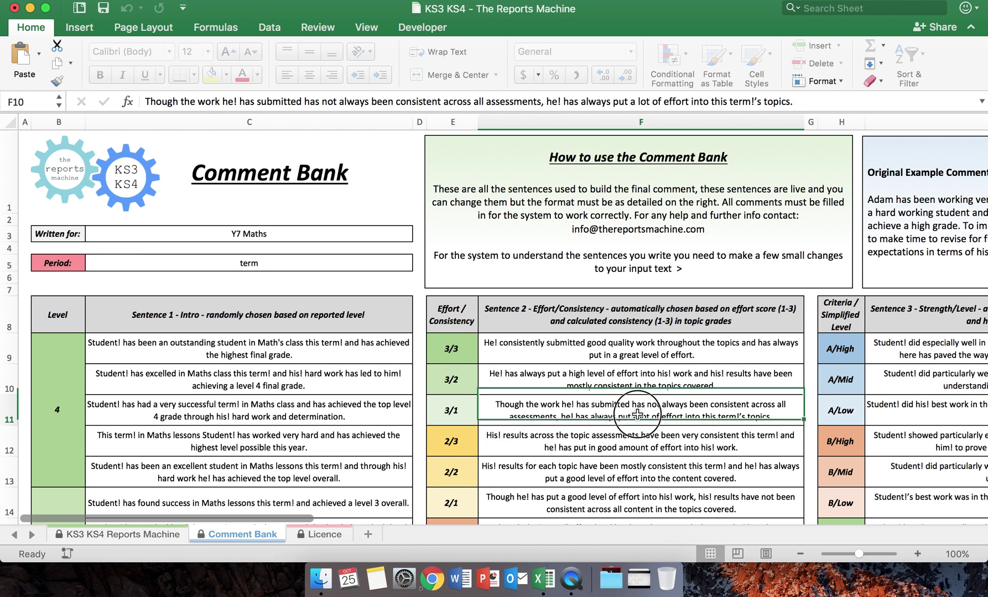
left_click(610, 358)
left_click(332, 355)
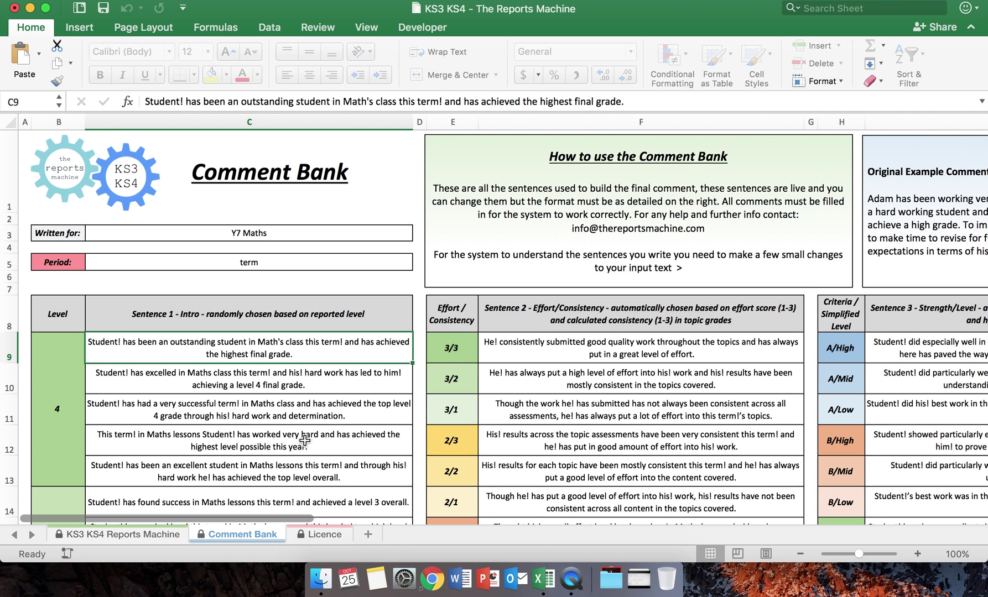
scroll(305, 440, "down", 5)
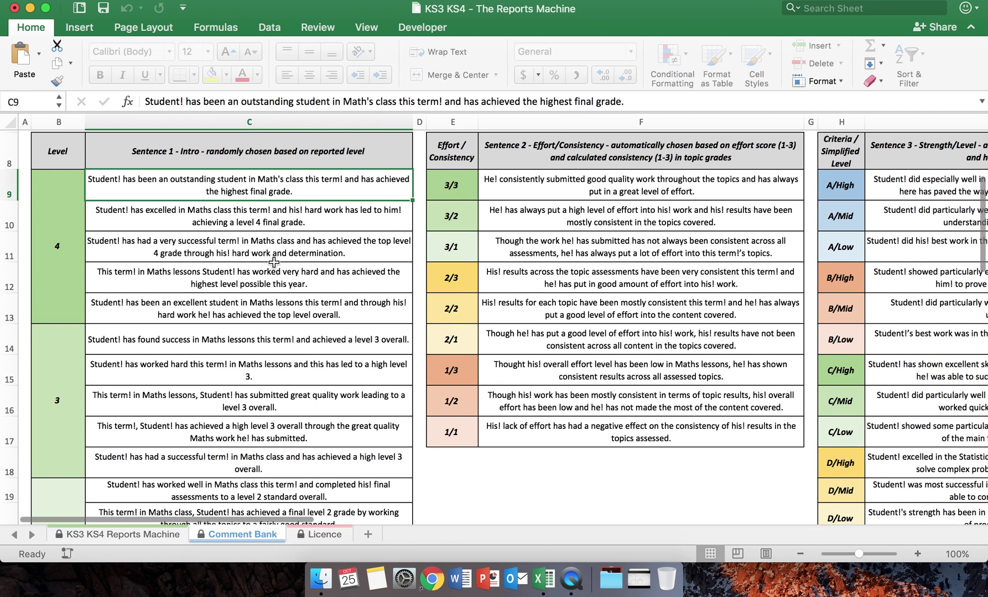
scroll(558, 315, "right", 10)
scroll(559, 315, "up", 2)
scroll(559, 315, "right", 3)
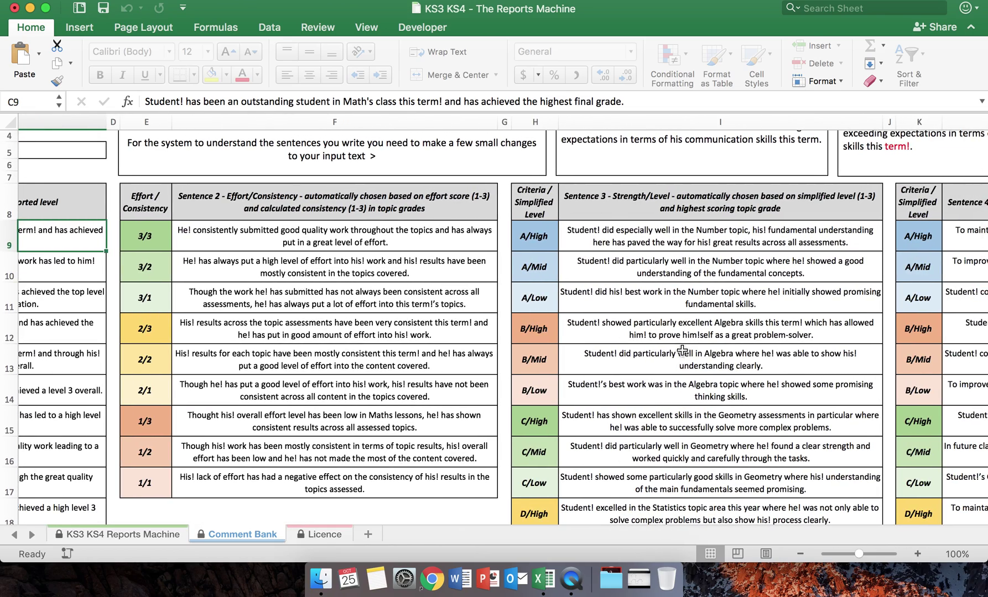
Revisit the main Reports Machine sheet briefly, and examine the Comment Bank's usage instructions and example comment
left_click(165, 535)
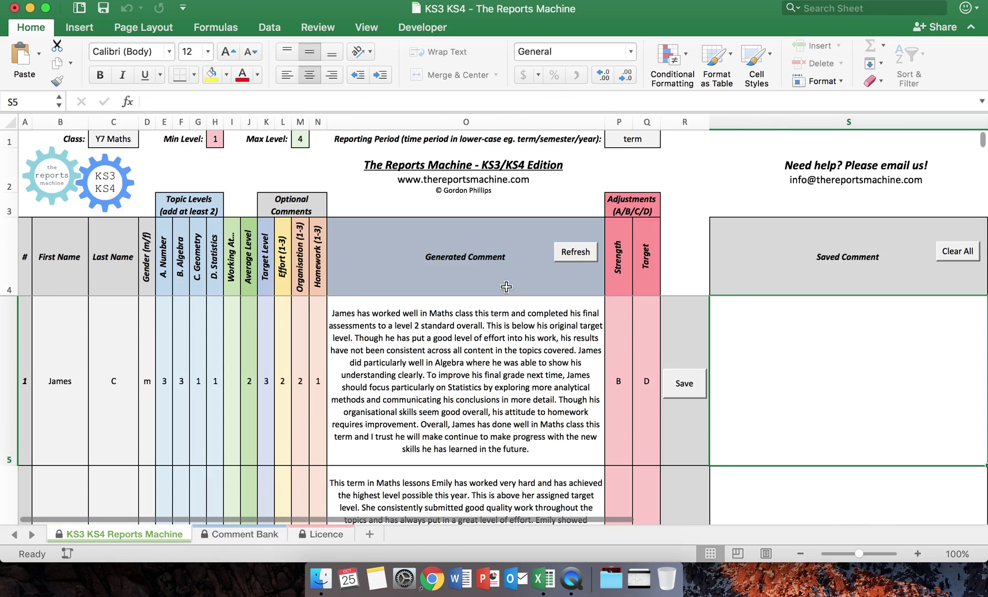
left_click(246, 533)
scroll(440, 326, "up", 2)
scroll(440, 326, "up", 1)
scroll(440, 326, "right", 2)
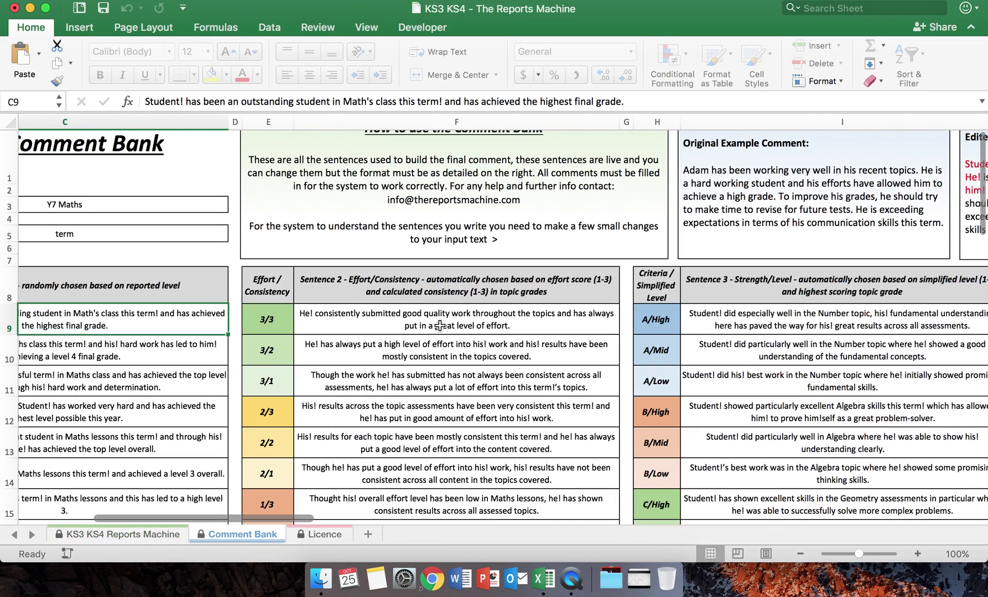
scroll(440, 326, "left", 5)
scroll(440, 327, "up", 1)
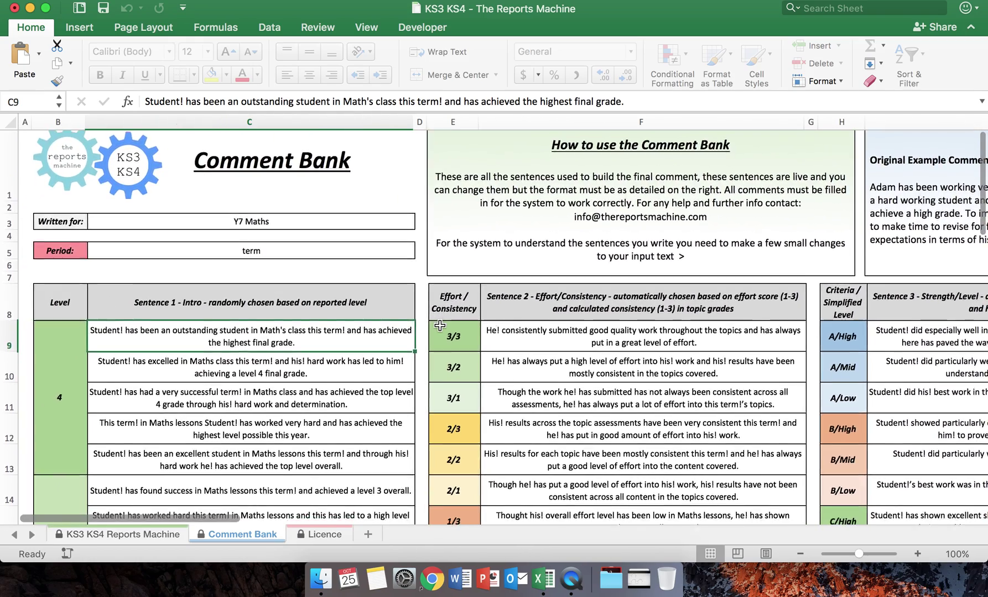
Look over the main Reports Machine sheet and the Licence sheet, and examine the Comment Bank's example comments and sentence-writing rules
left_click(129, 534)
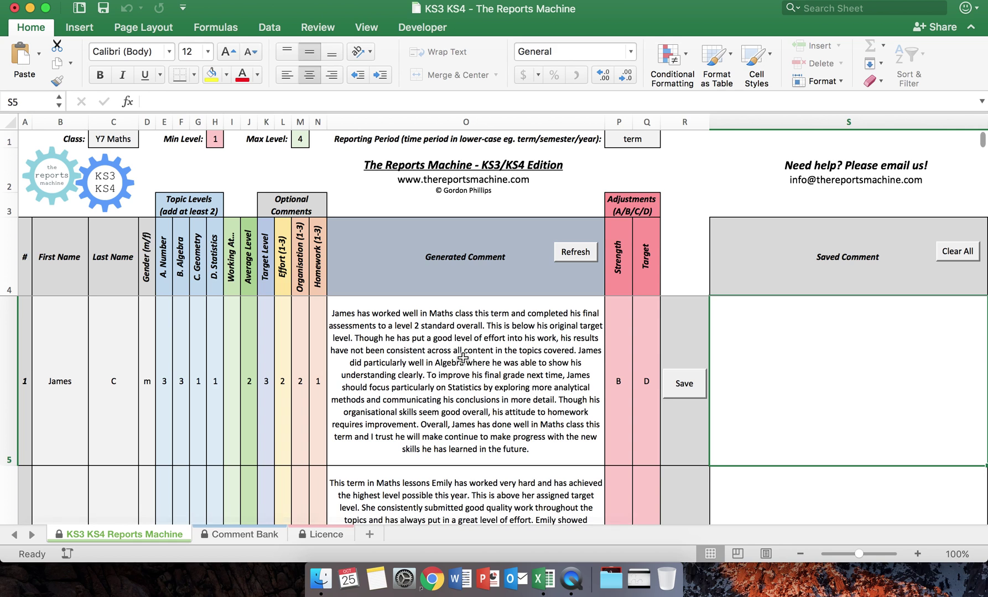
left_click(328, 535)
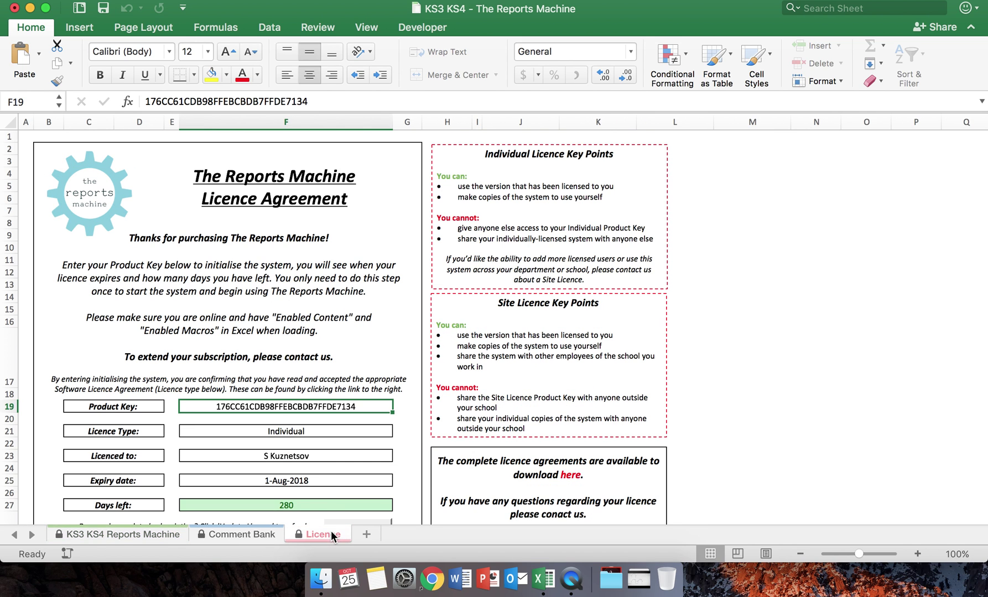
left_click(257, 534)
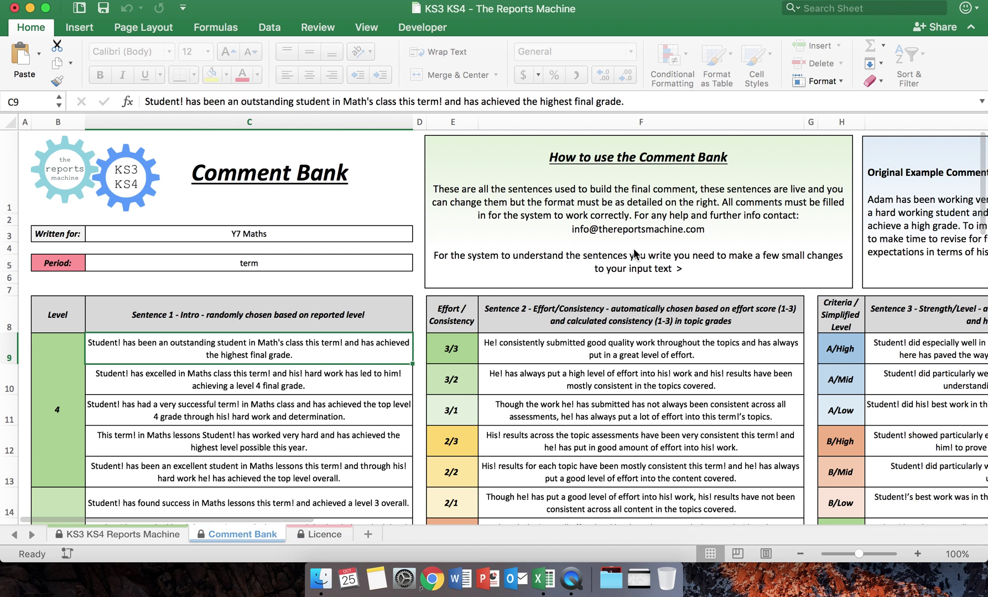
scroll(732, 237, "right", 10)
scroll(732, 236, "right", 5)
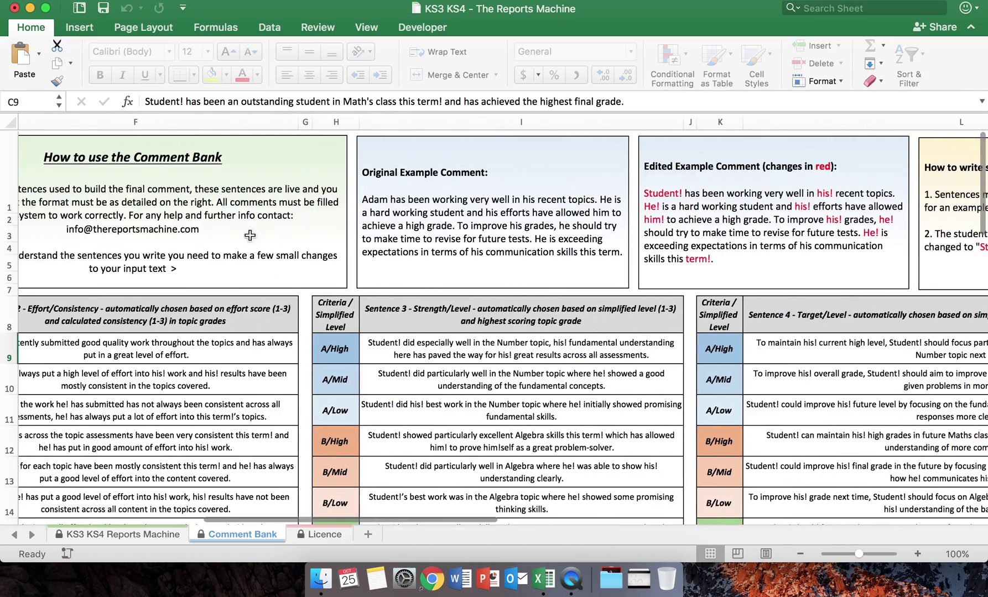
scroll(605, 186, "right", 12)
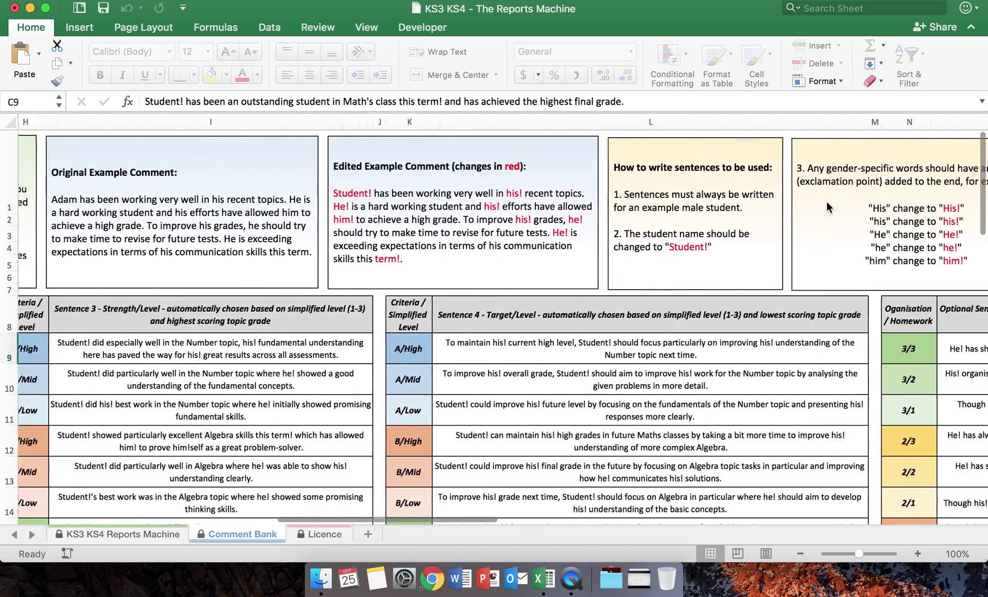
scroll(629, 255, "left", 20)
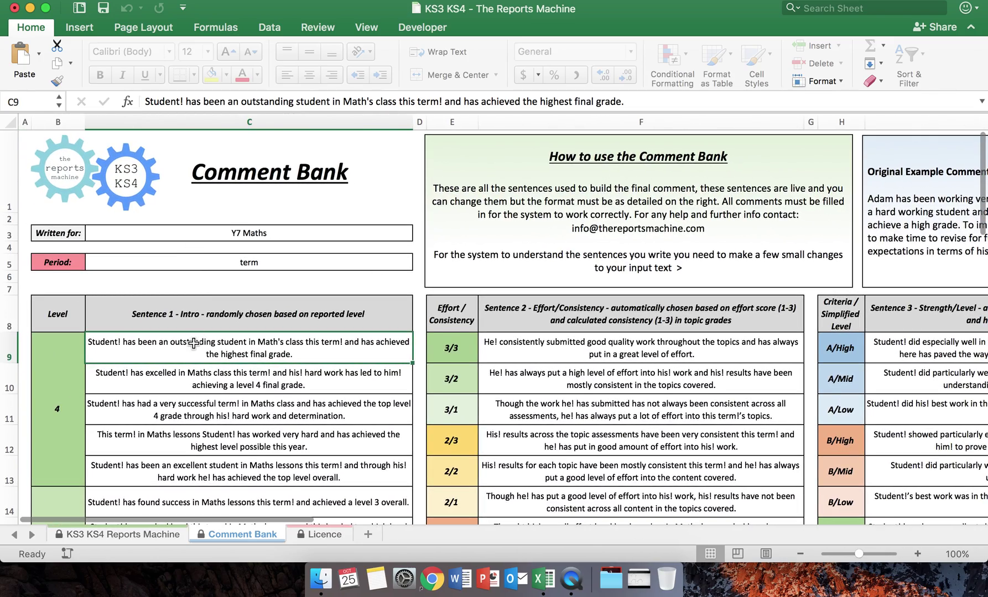
Examine the Comment Bank's intro sentences by level and the optional target level comparison sentences below them
scroll(193, 343, "down", 10)
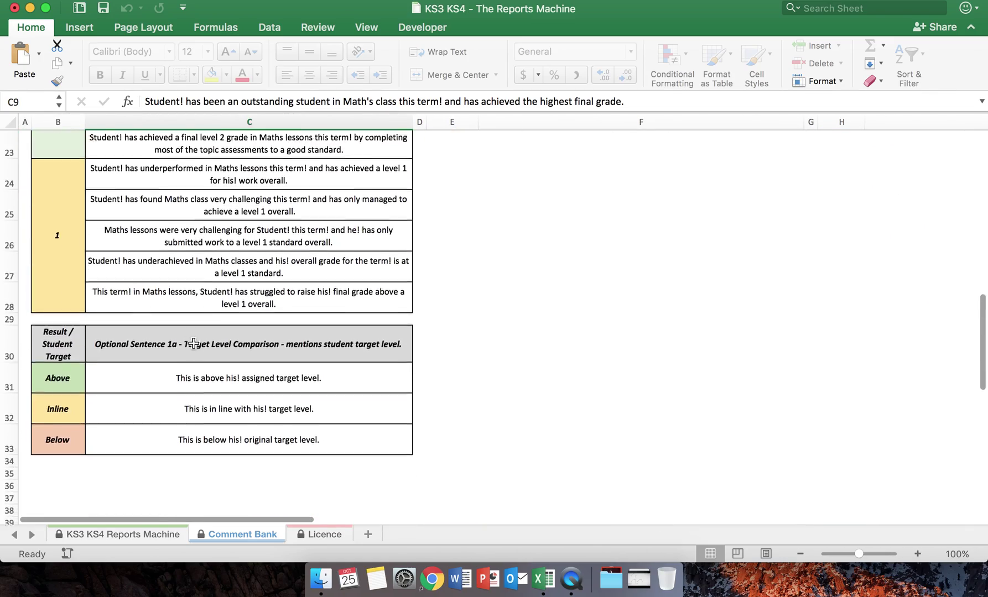
scroll(194, 344, "up", 10)
scroll(194, 344, "down", 10)
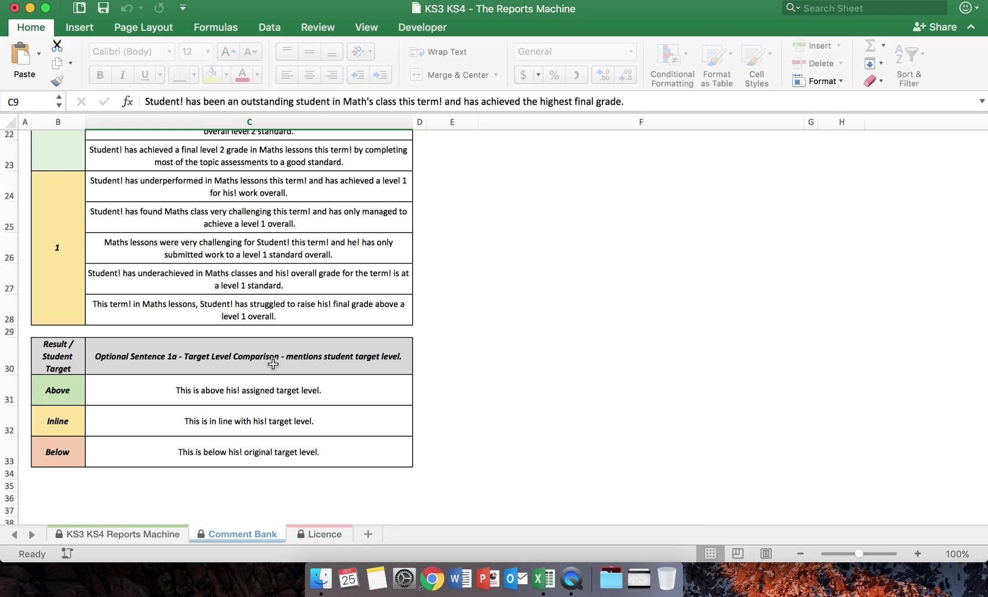
scroll(272, 364, "up", 10)
Examine the Comment Bank's effort/consistency, strength, target, organisation/homework and conclusion sentences
scroll(273, 364, "right", 5)
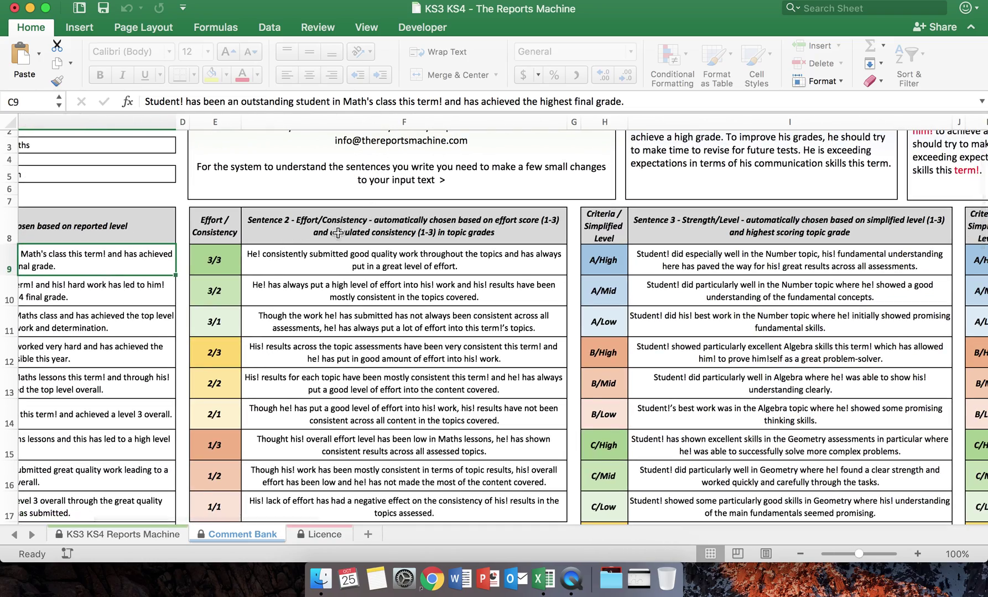
scroll(474, 344, "right", 6)
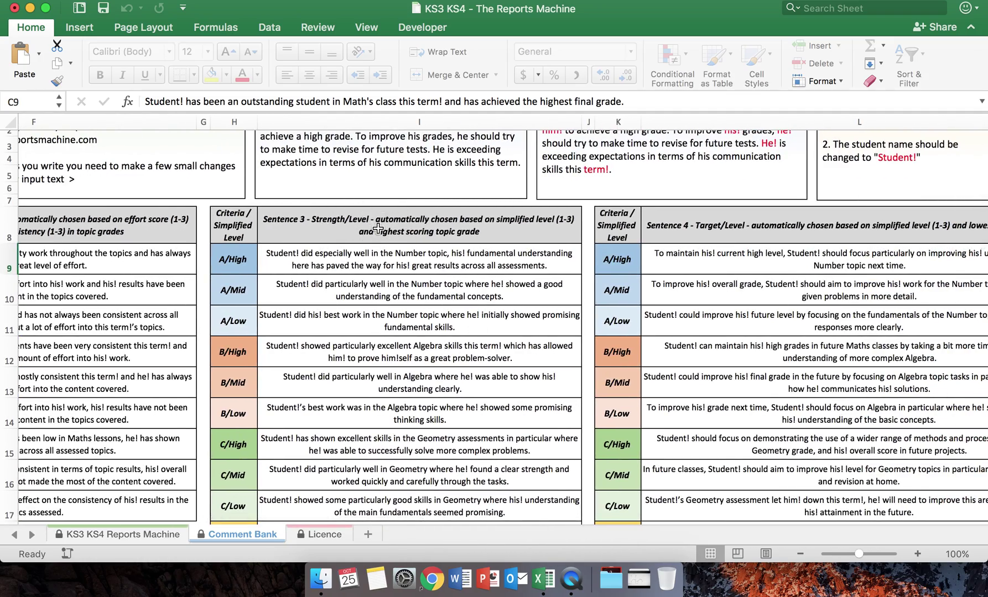
scroll(378, 229, "right", 5)
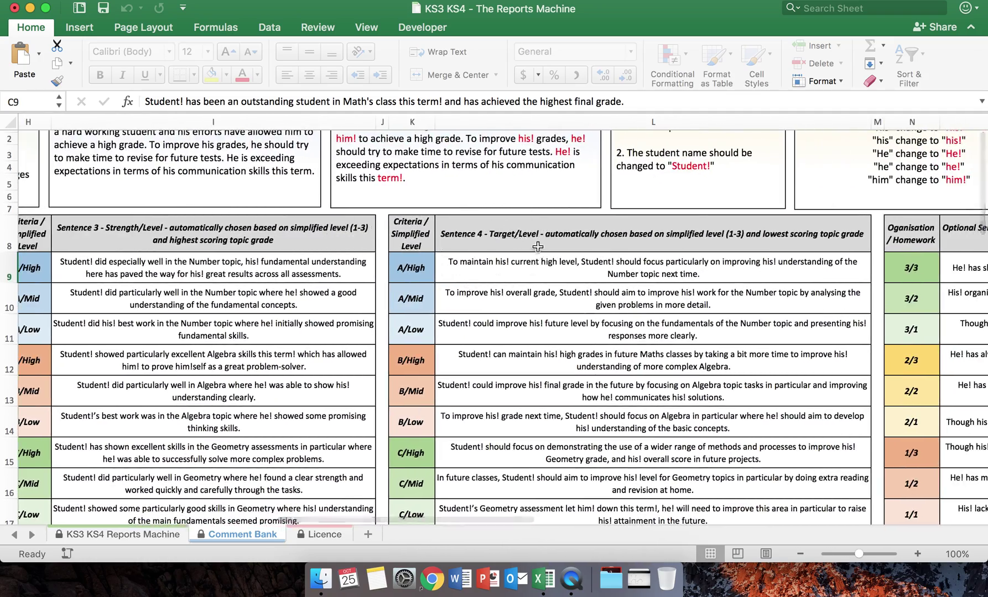
scroll(538, 247, "right", 5)
scroll(538, 247, "up", 1)
scroll(537, 247, "right", 10)
scroll(538, 247, "down", 2)
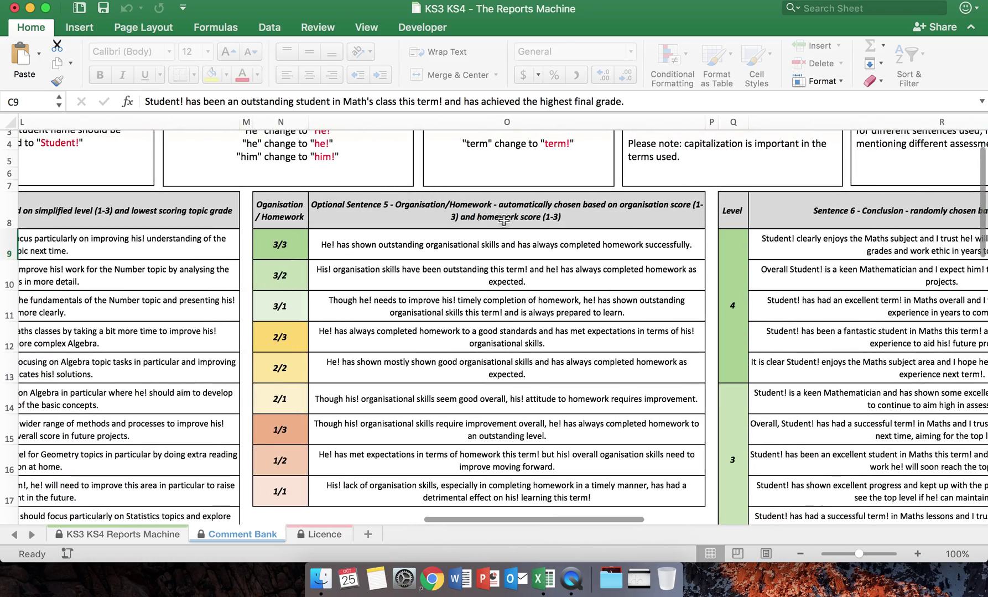
scroll(512, 206, "right", 8)
scroll(512, 206, "down", 1)
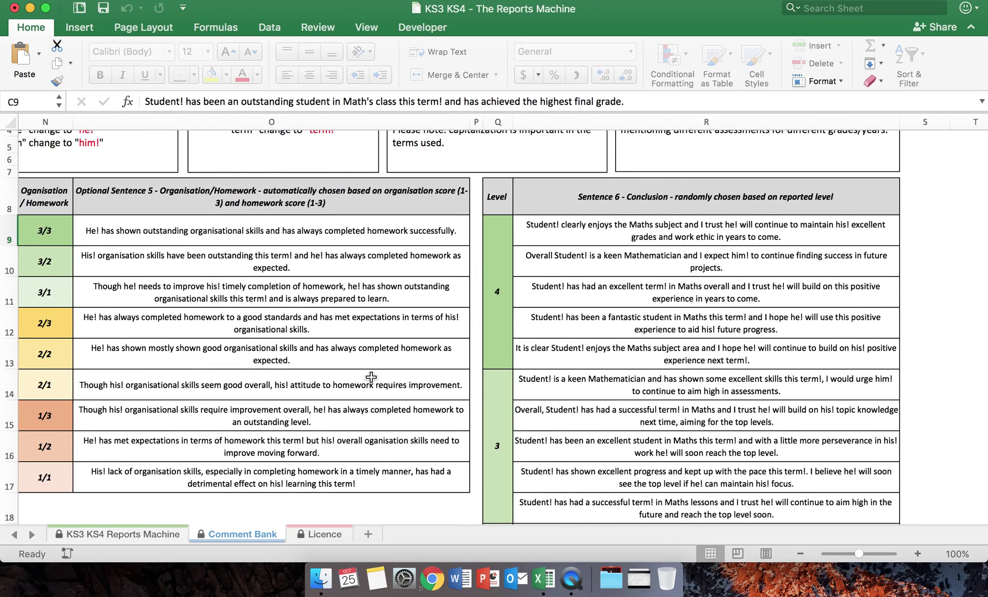
scroll(371, 377, "left", 10)
scroll(370, 378, "left", 1)
scroll(370, 377, "left", 10)
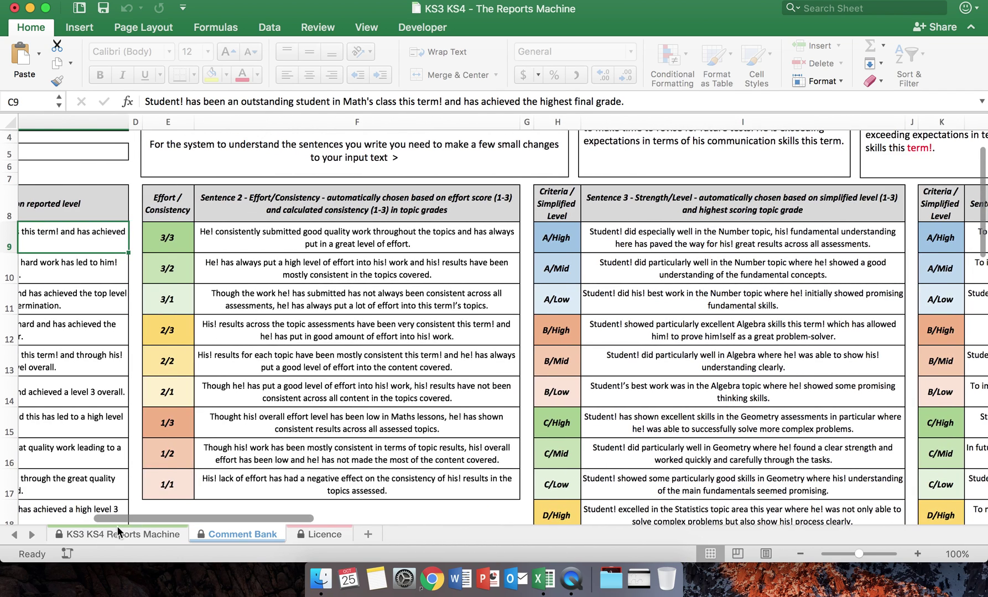
On the main Reports Machine sheet, clear the first student's Statistics and Geometry topic levels
left_click(117, 532)
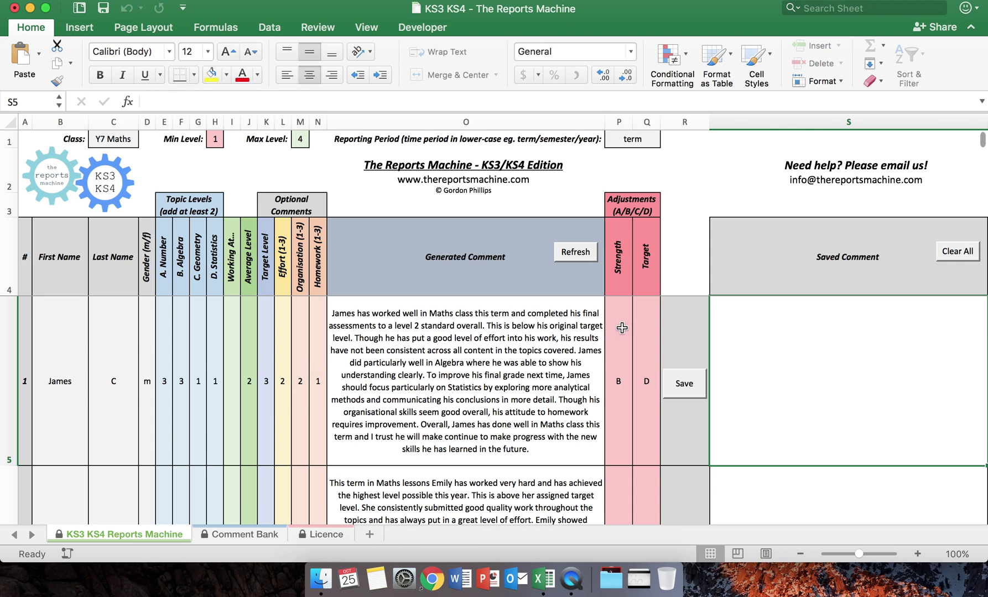
left_click(213, 369)
key("Delete")
key("Left")
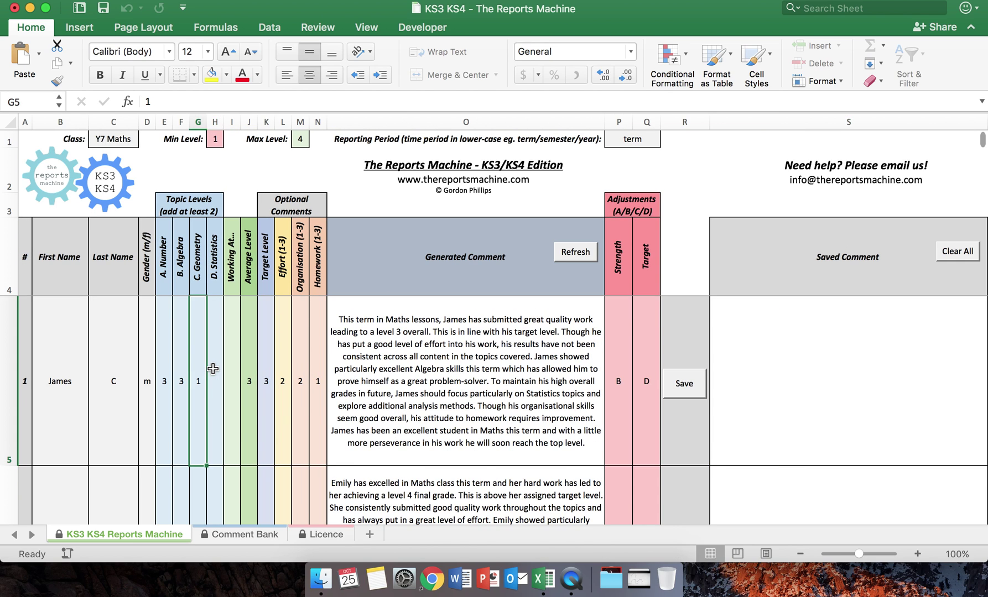
key("Delete")
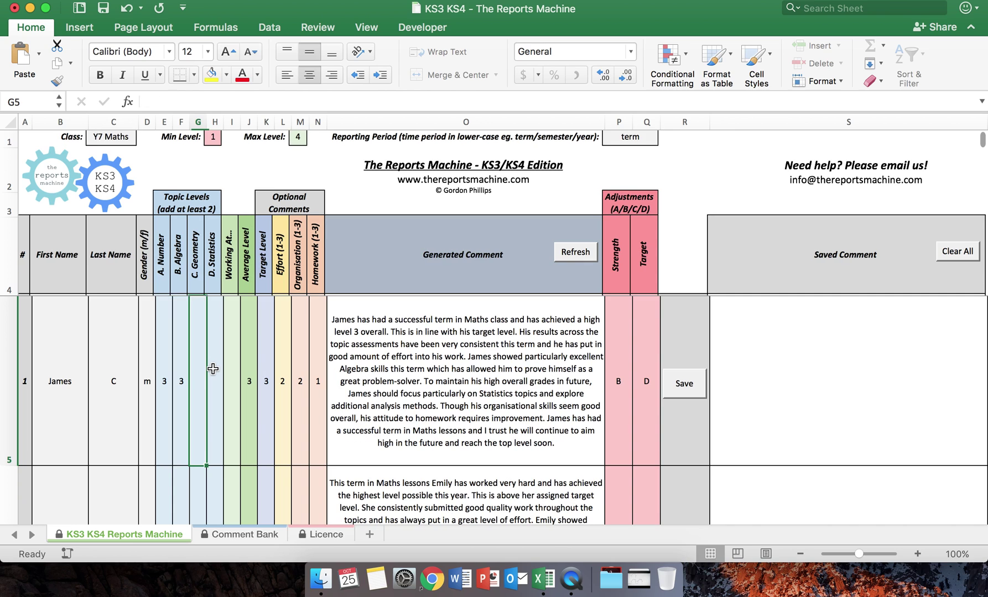
left_click(162, 364)
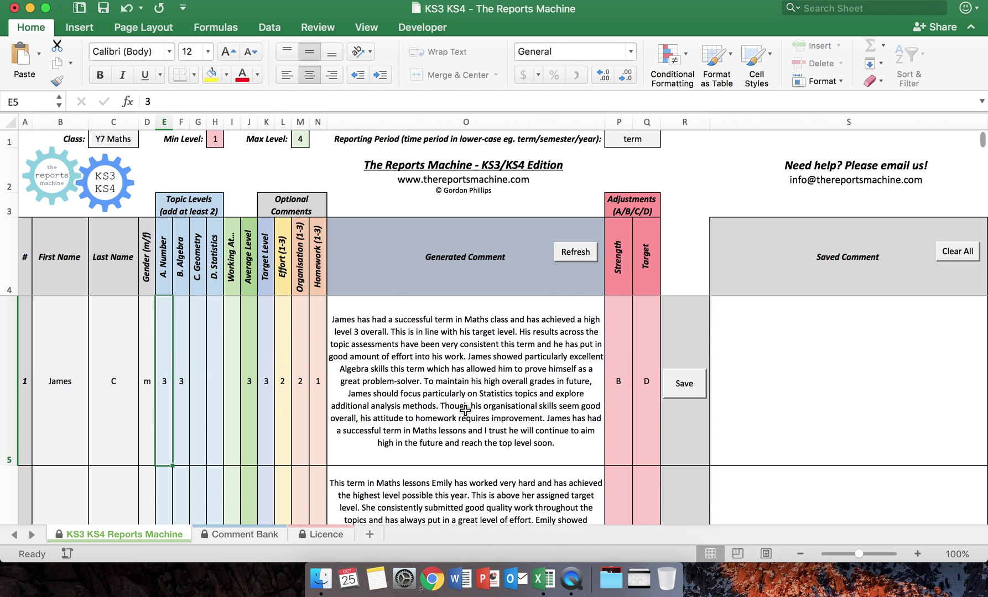
Clear the first student's Strength and Target adjustments
left_click(612, 370)
key("BackSpace")
key("Tab")
key("BackSpace")
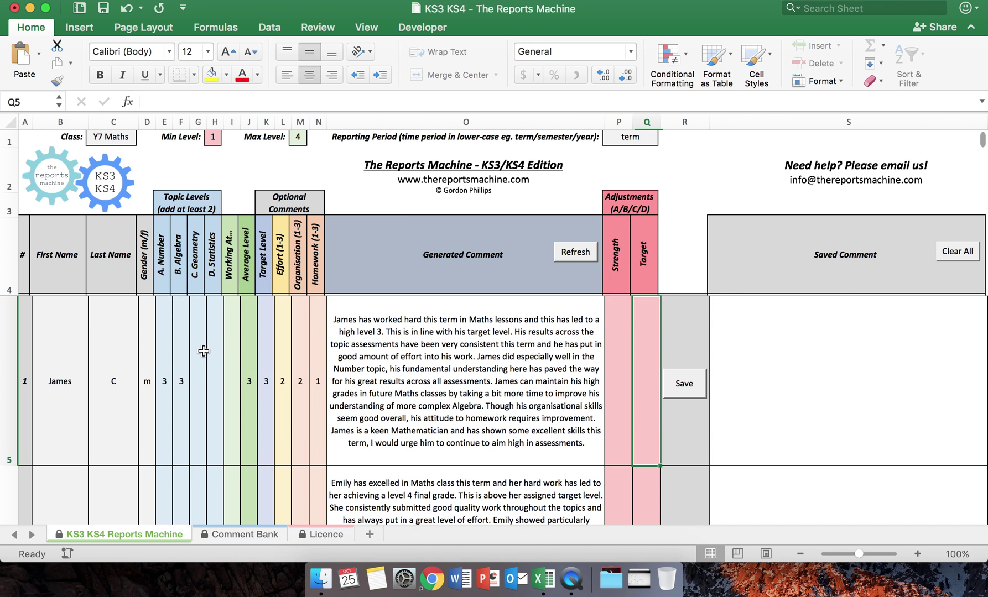
left_click(178, 370)
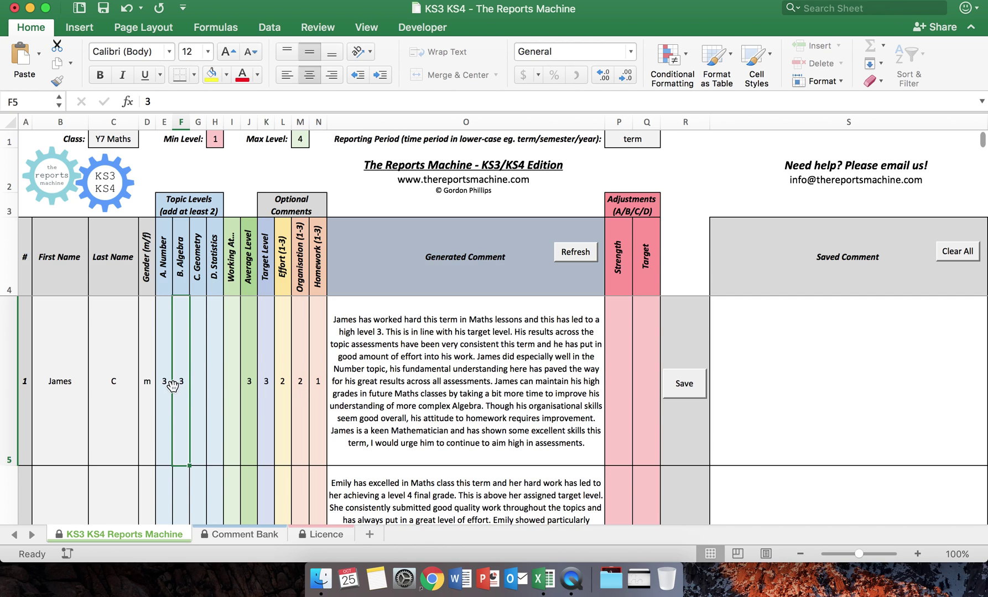
left_click(168, 365)
left_click(181, 365)
left_click(658, 365)
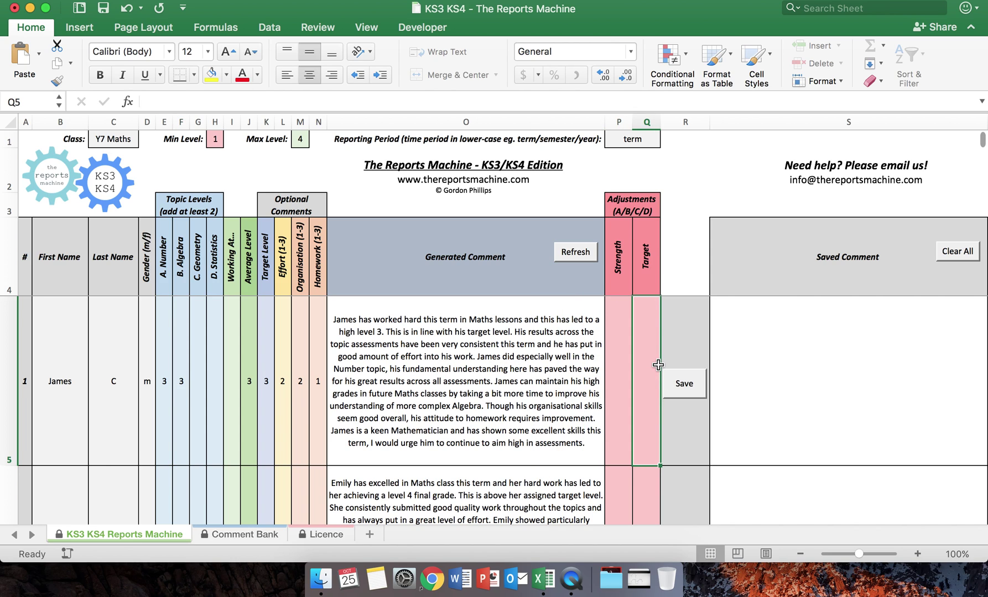
left_click(627, 362)
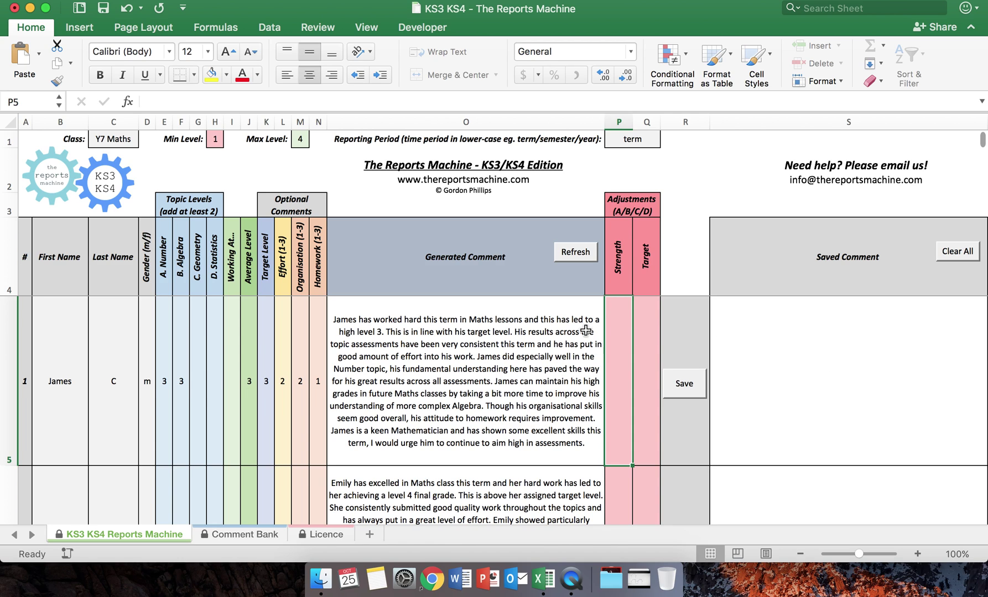
Save the first student's generated comment and copy the saved comment cell
left_click(697, 391)
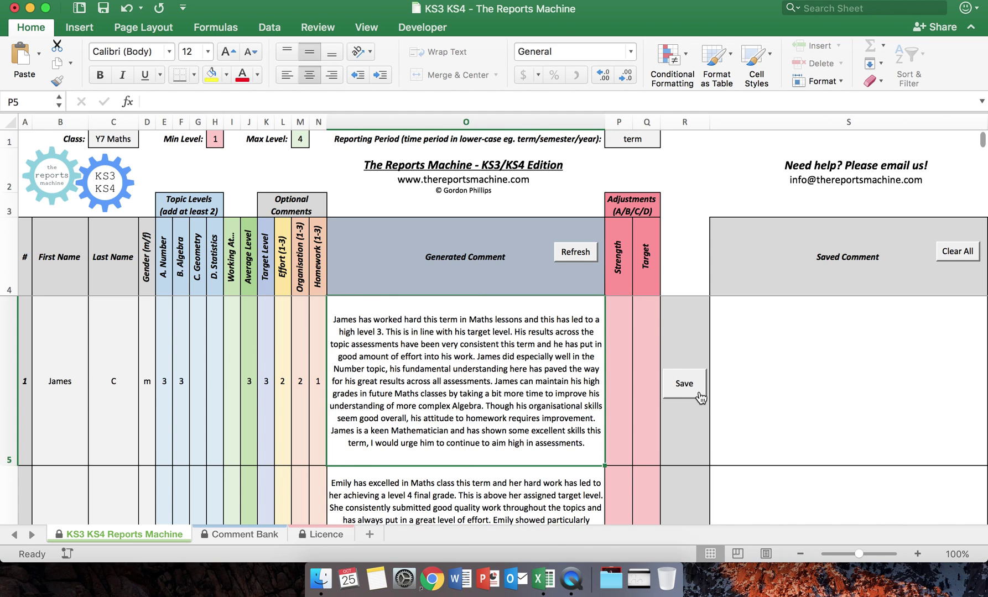
right_click(862, 363)
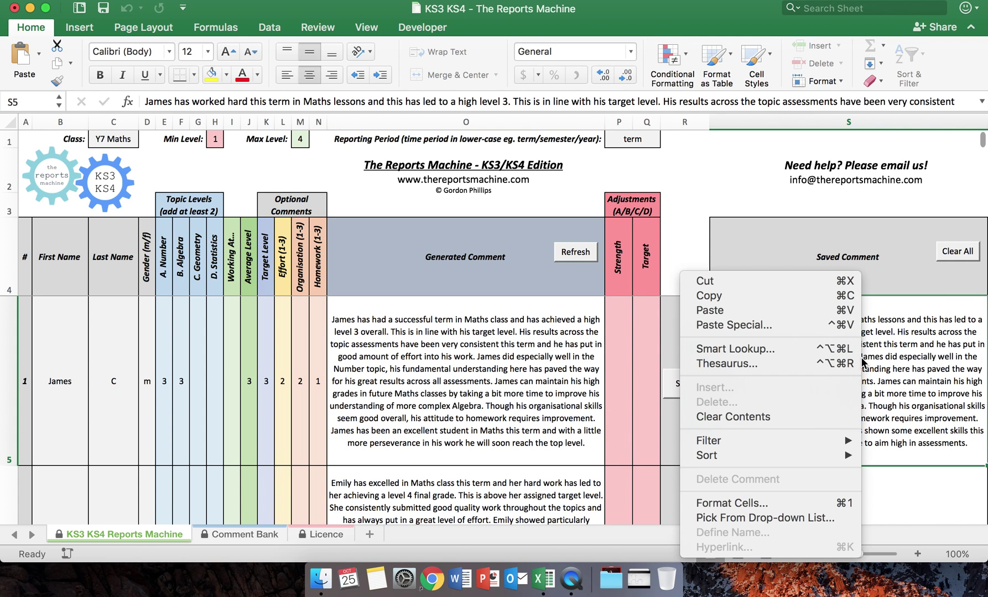
left_click(804, 296)
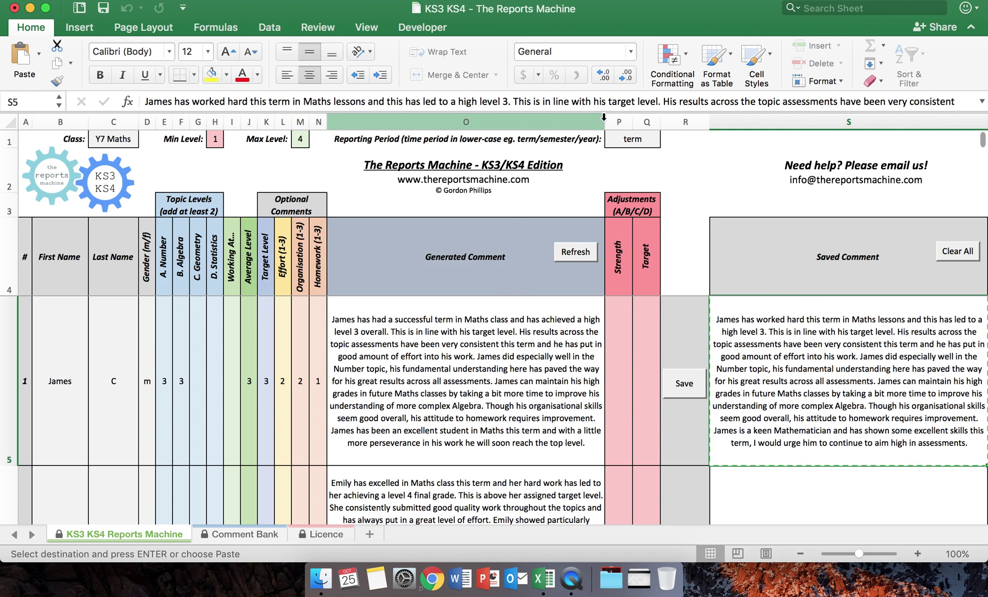